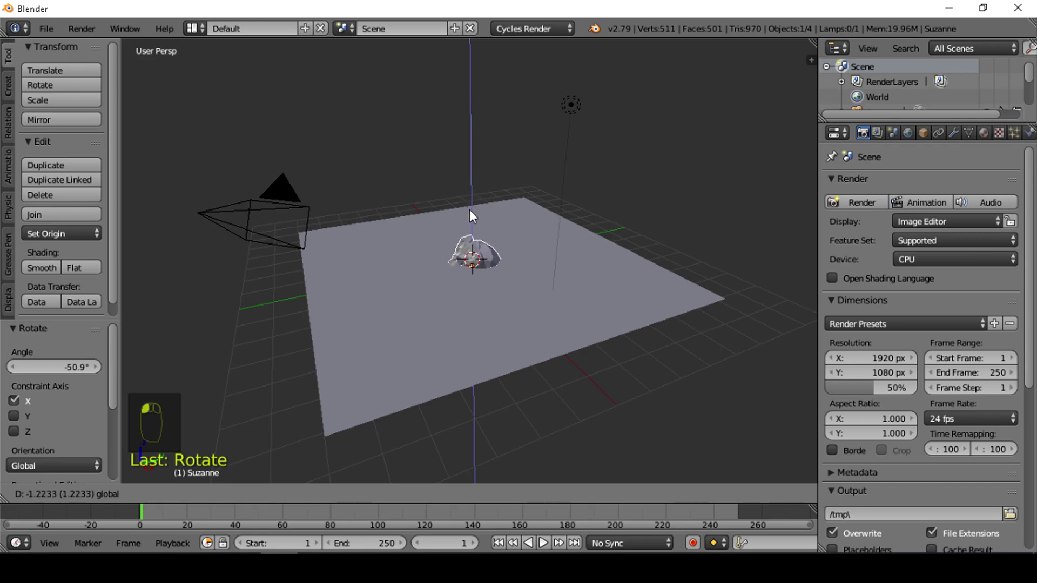
# Lower the monkey head about 0.61 units along Z and preview the scene briefly in Rendered shading
pyautogui.click(461, 195)
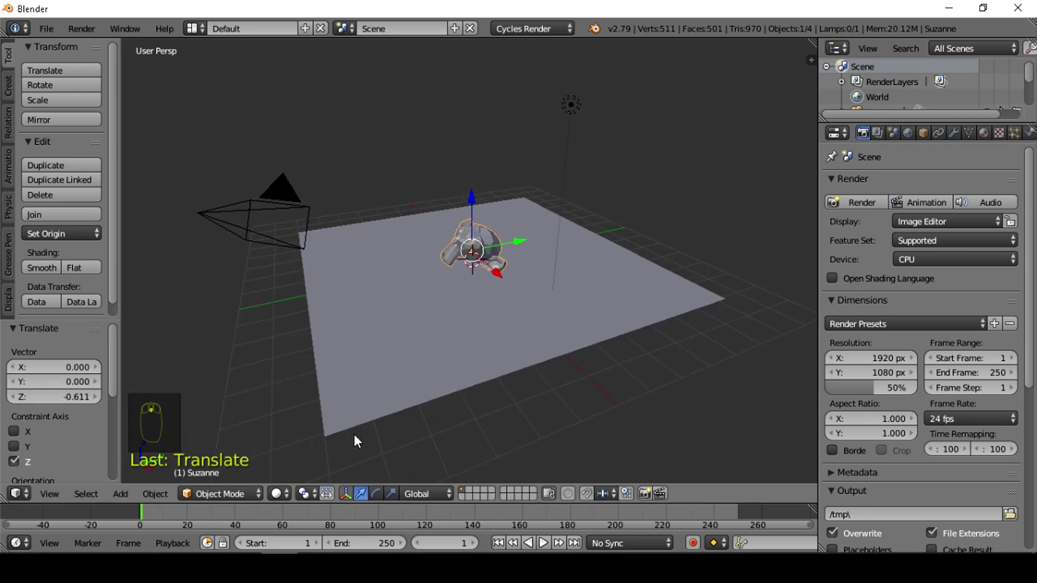
pyautogui.click(280, 494)
pyautogui.click(316, 388)
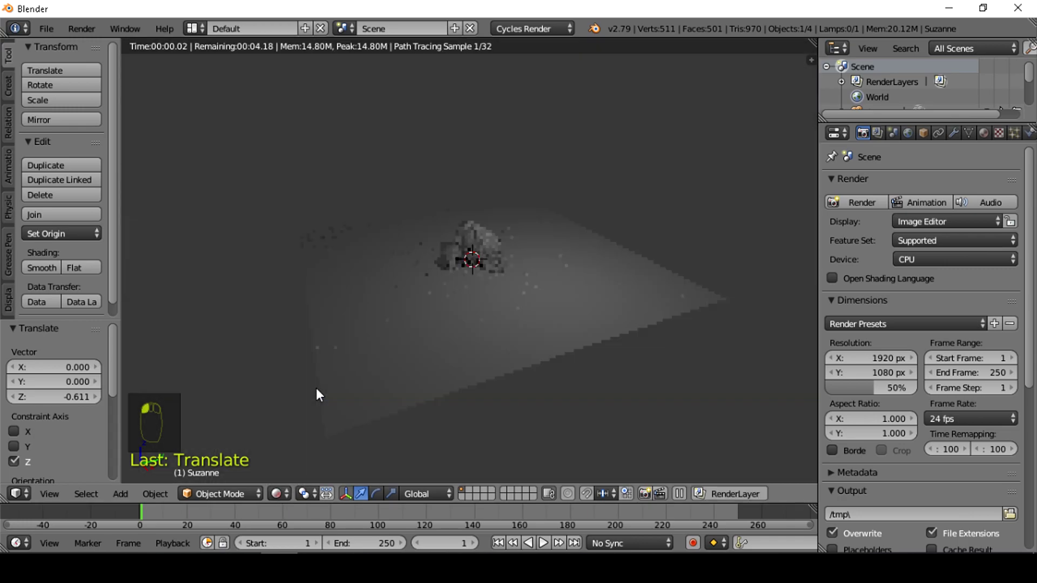
pyautogui.click(281, 494)
pyautogui.click(313, 439)
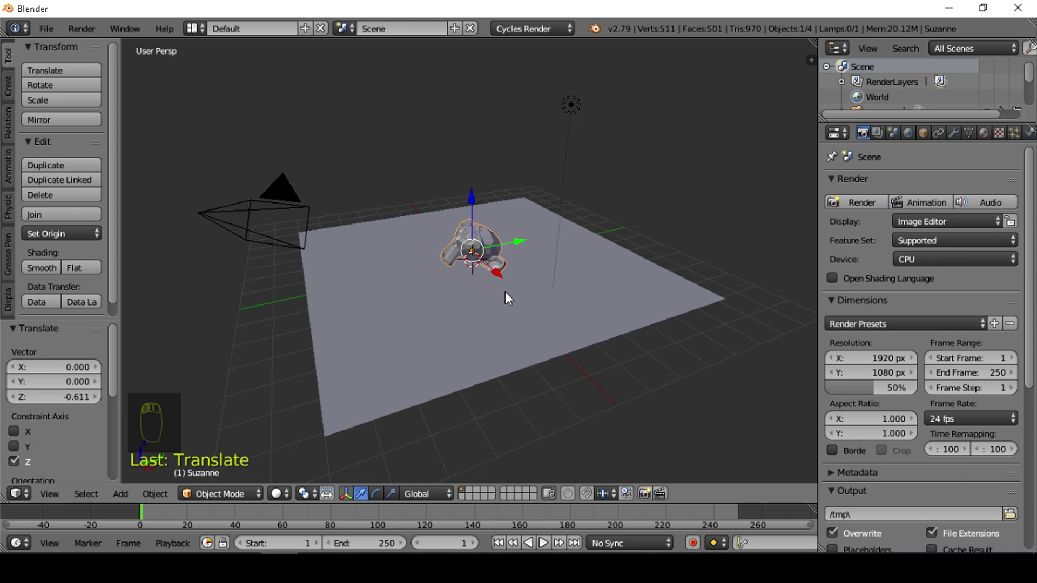
# Deselect everything, enable nodes for the world surface and set its background color to white
pyautogui.press('a')
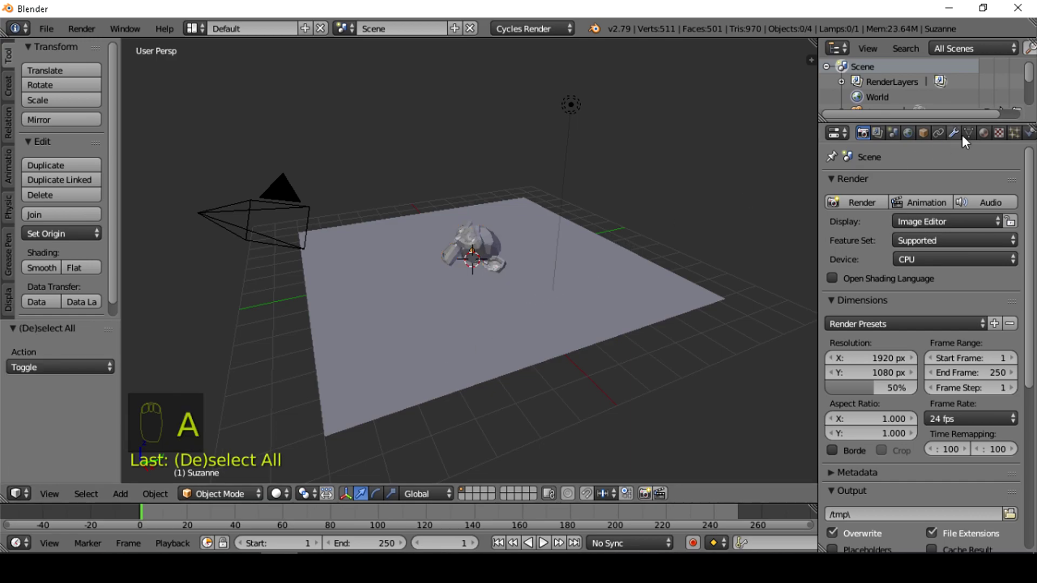
pyautogui.click(908, 133)
pyautogui.click(938, 265)
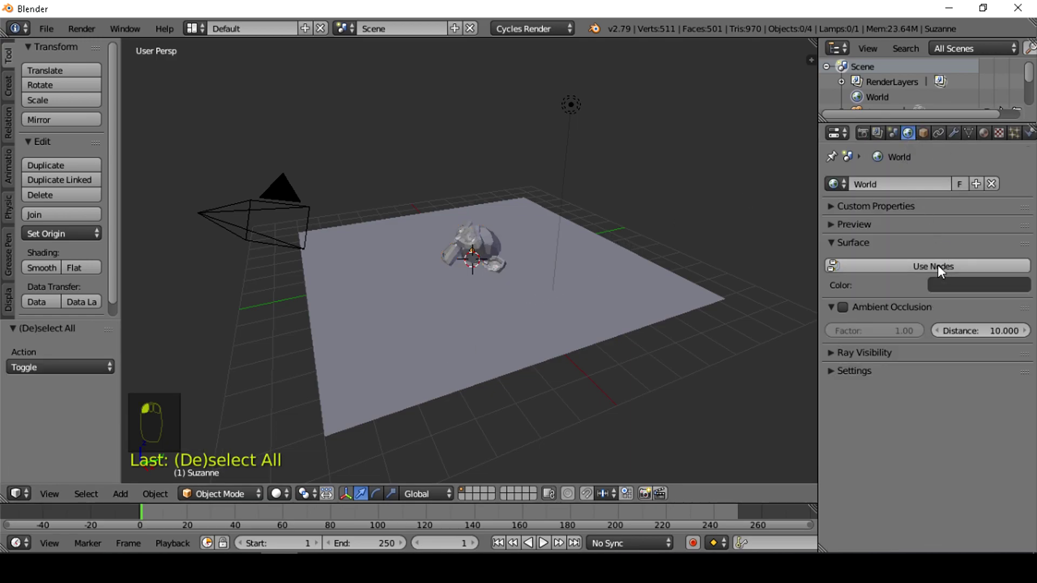
pyautogui.click(956, 295)
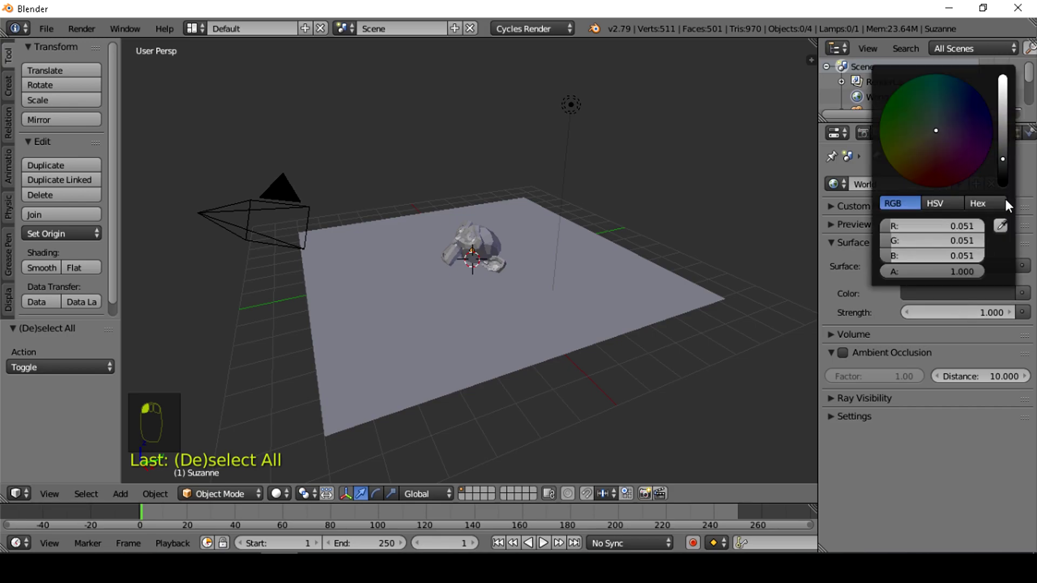
pyautogui.moveTo(1003, 162); pyautogui.dragTo(1002, 78)
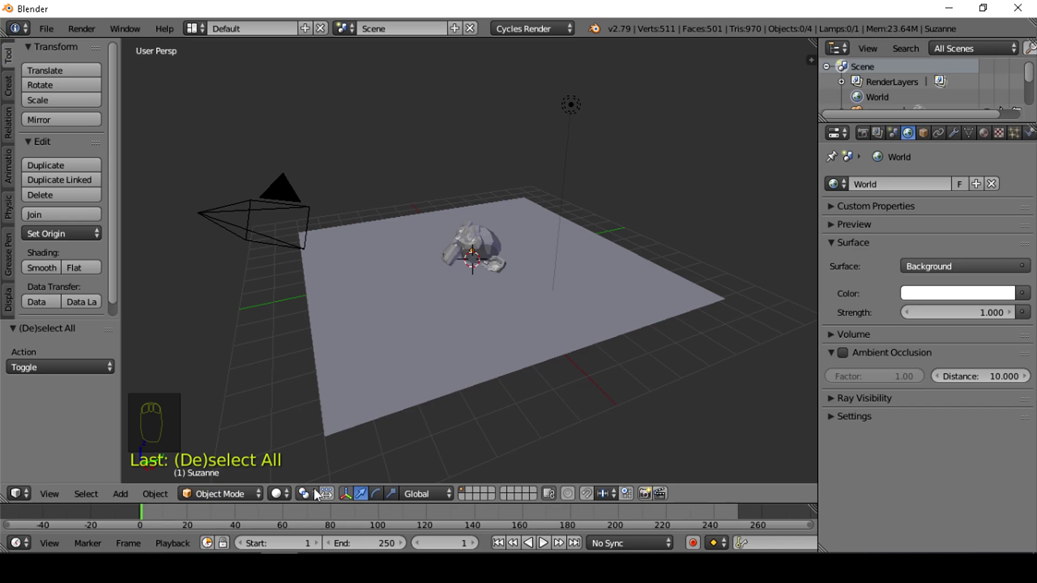
# Preview the white world lighting in Rendered viewport shading and return to Solid shading
pyautogui.click(277, 494)
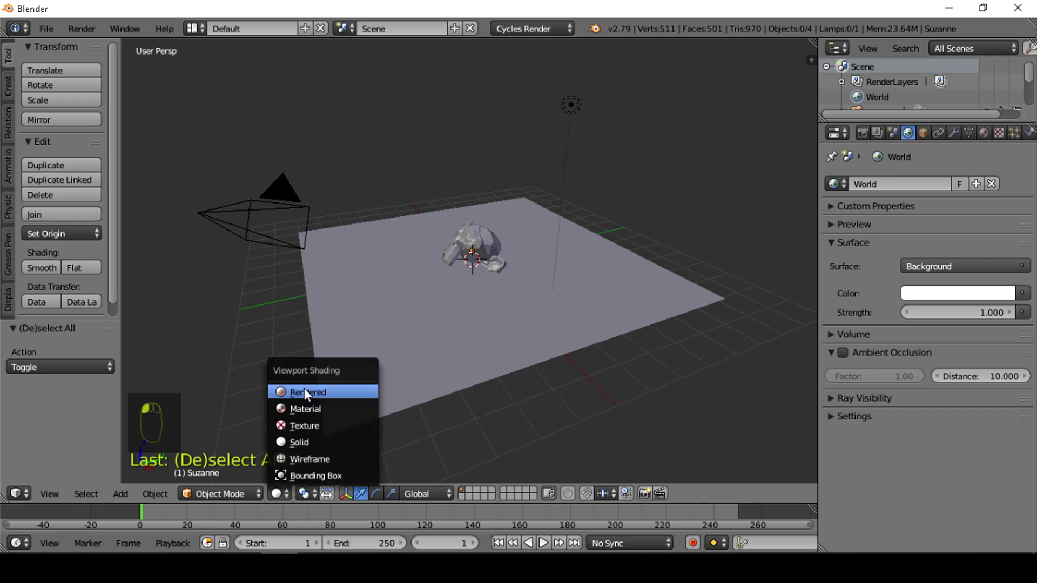
pyautogui.click(303, 389)
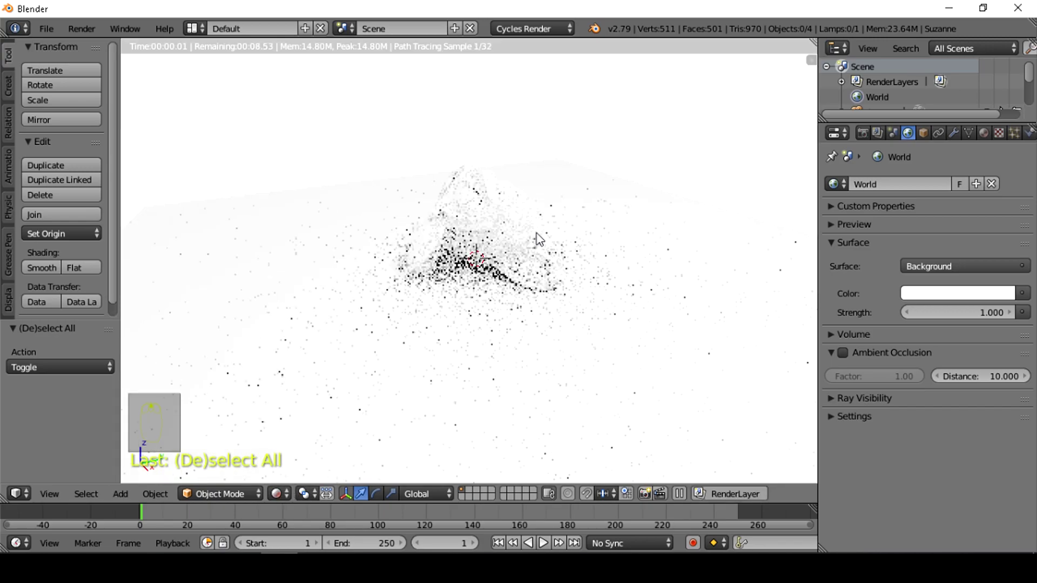
pyautogui.click(278, 493)
pyautogui.click(304, 442)
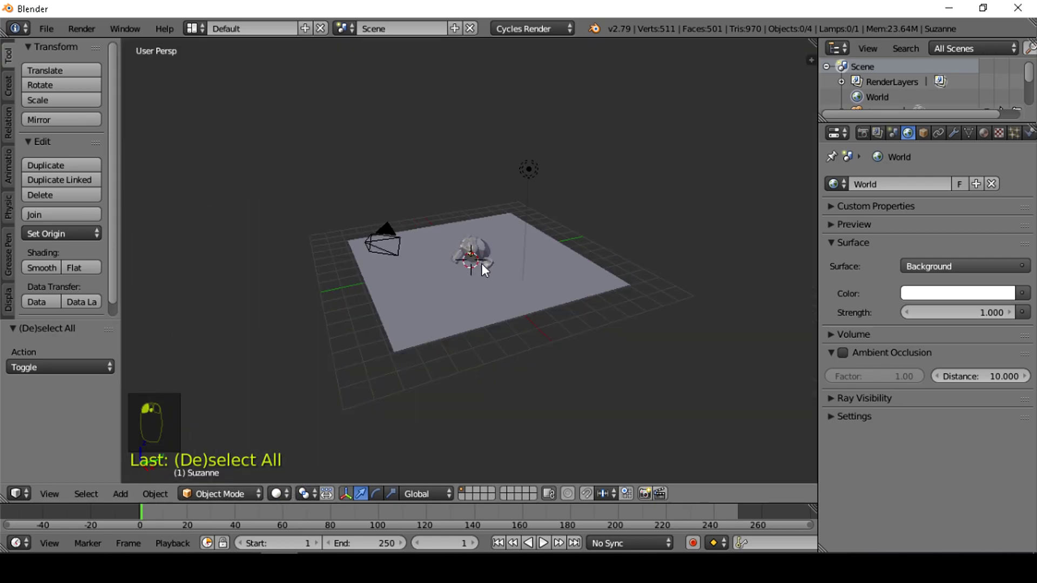
# Select the lamp above the plane and change its type to Hemi
pyautogui.rightClick(534, 164)
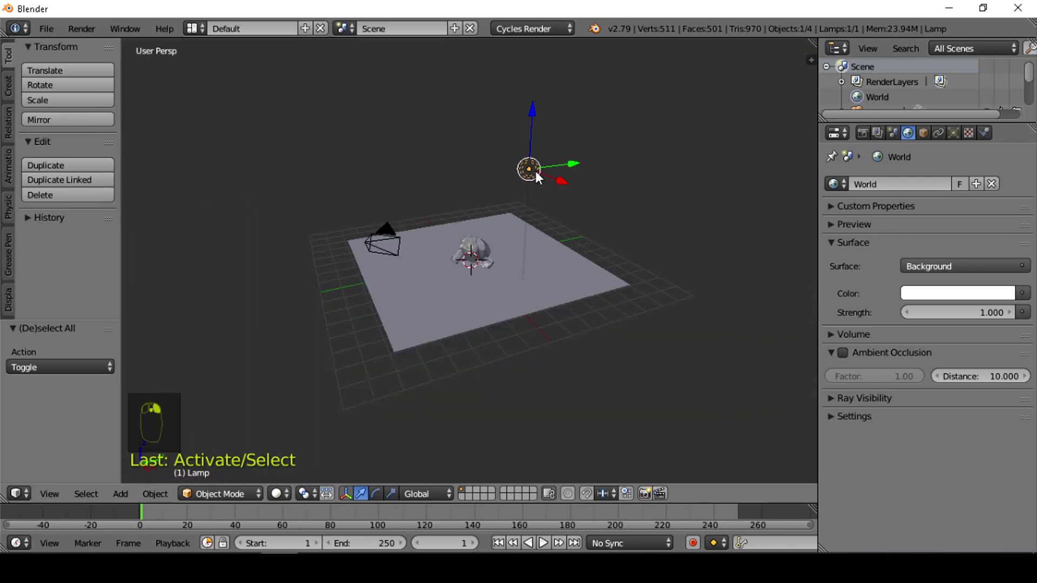
pyautogui.click(954, 132)
pyautogui.click(967, 266)
# Check the Hemi lamp's effect on the scene in Rendered shading and return to Solid shading
pyautogui.scroll(2, 345, 439)
pyautogui.click(277, 493)
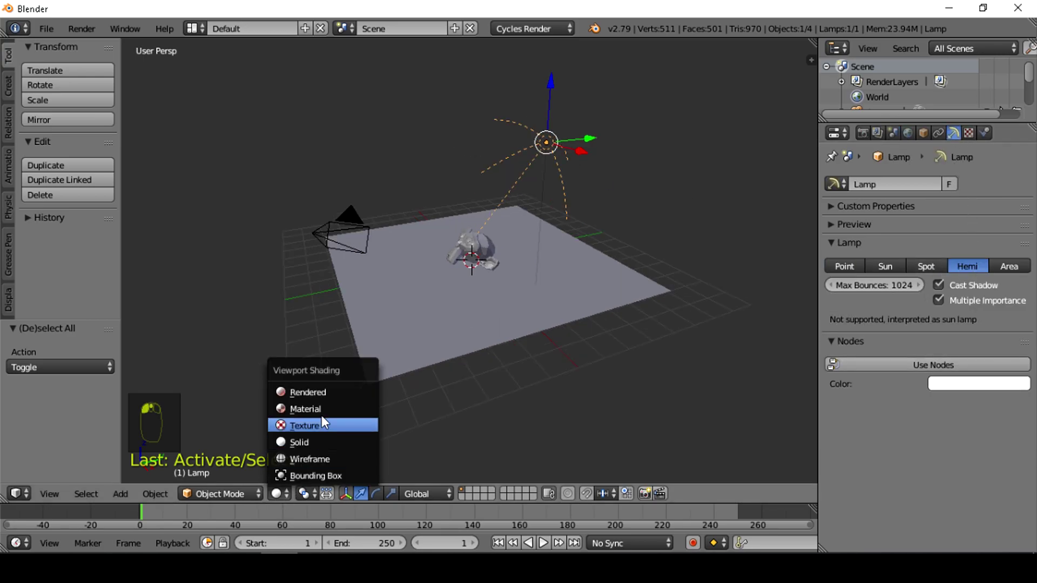
pyautogui.click(322, 393)
pyautogui.scroll(2, 530, 270)
pyautogui.scroll(-3, 522, 276)
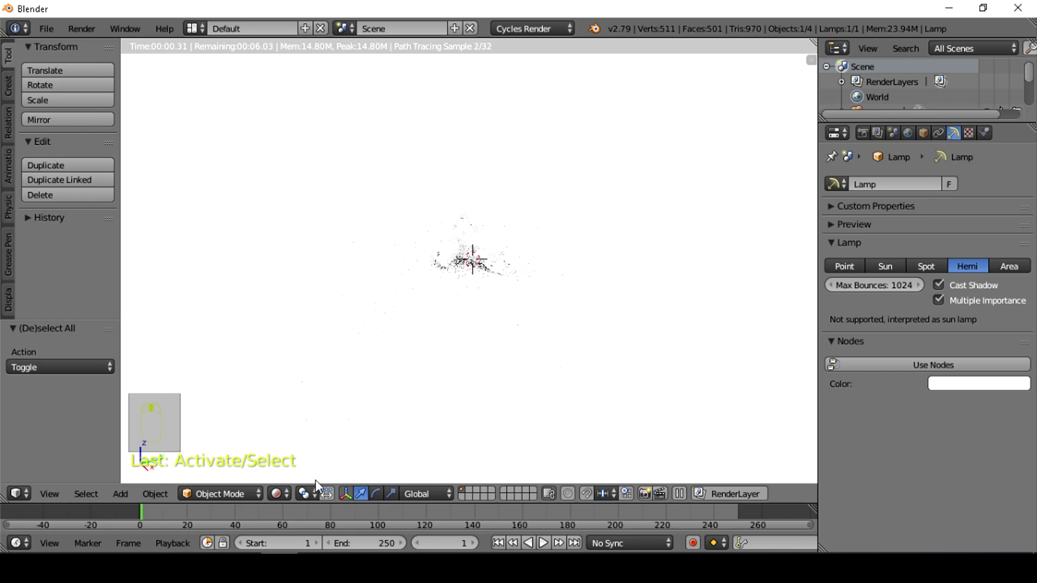
pyautogui.click(277, 494)
pyautogui.click(307, 445)
# Add a new material to the monkey head and set its Diffuse BSDF color to light green
pyautogui.rightClick(478, 236)
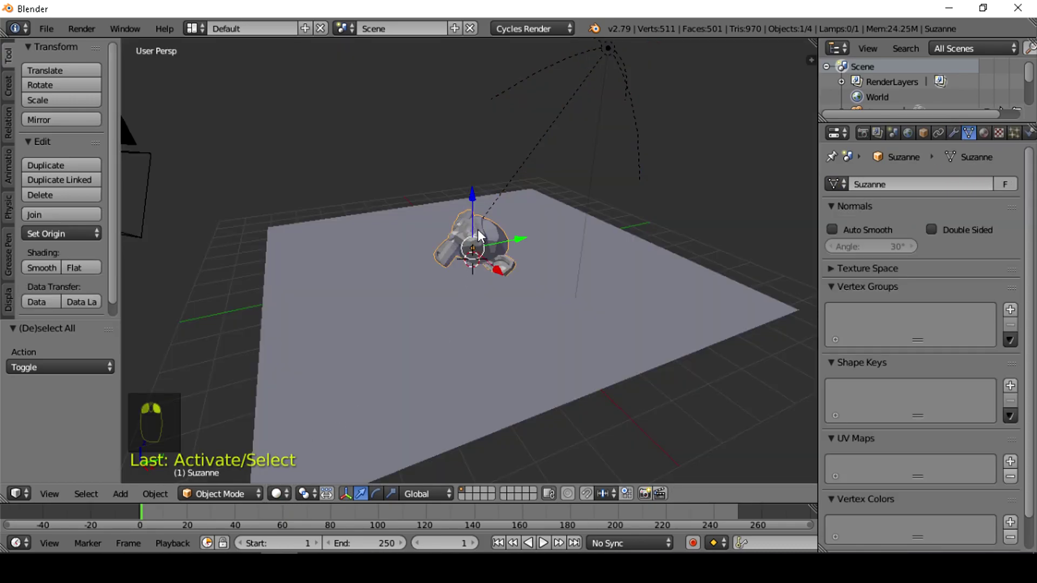
pyautogui.click(985, 137)
pyautogui.click(919, 234)
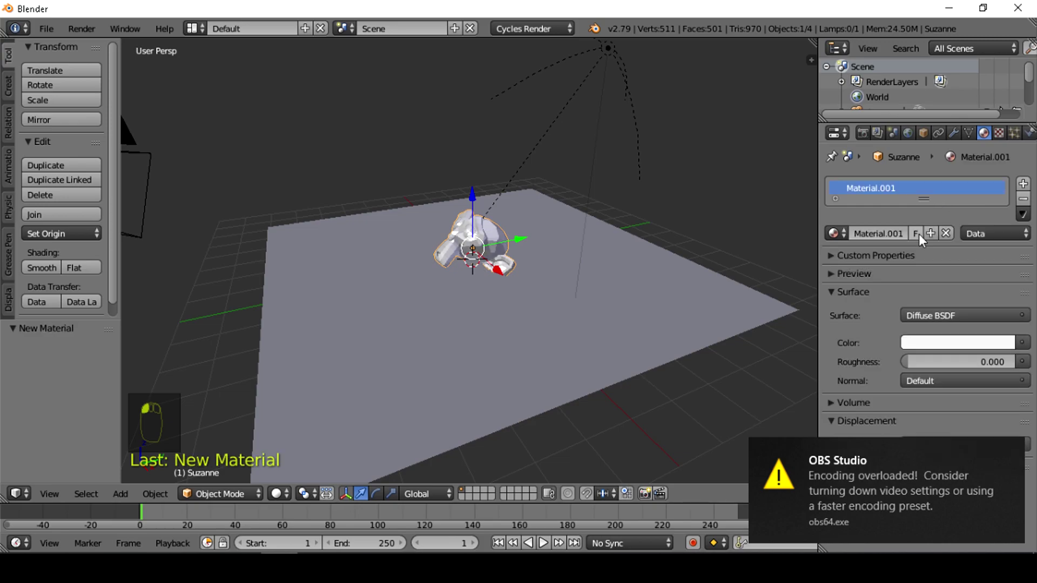
pyautogui.click(957, 343)
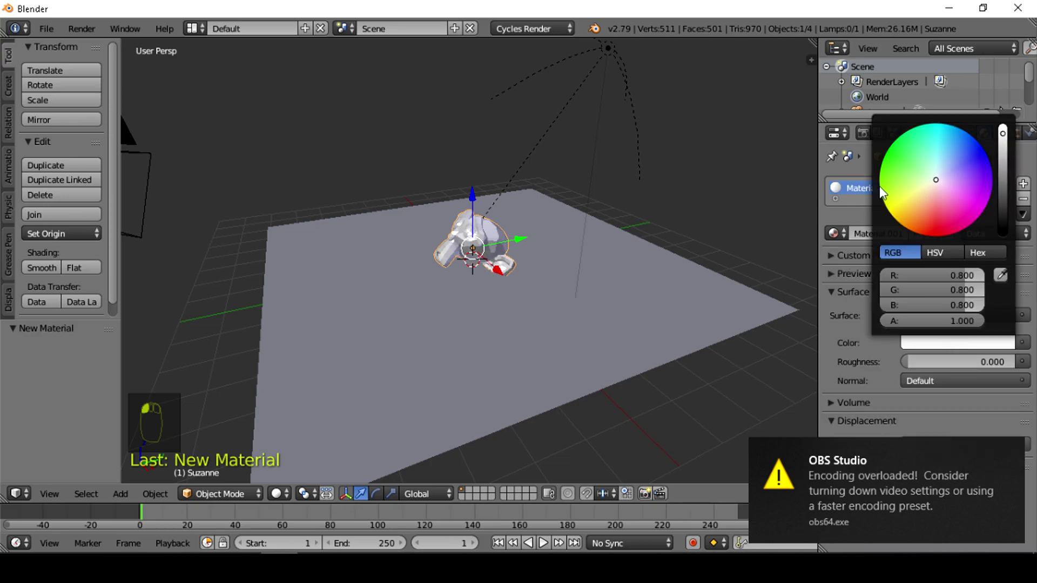
pyautogui.click(907, 185)
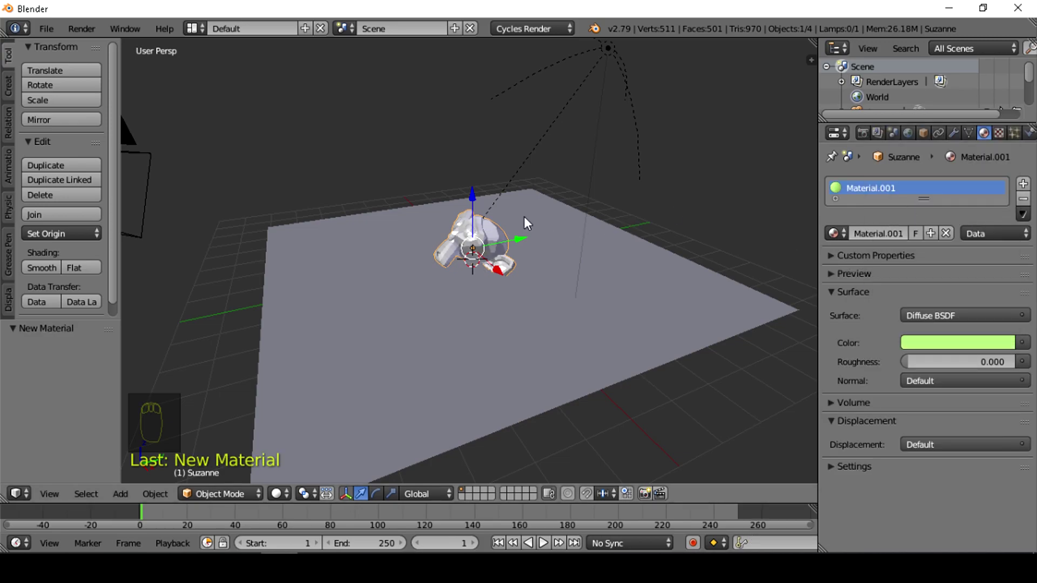
# Preview the green monkey head from the front in Rendered shading and return to Solid shading
pyautogui.click(277, 493)
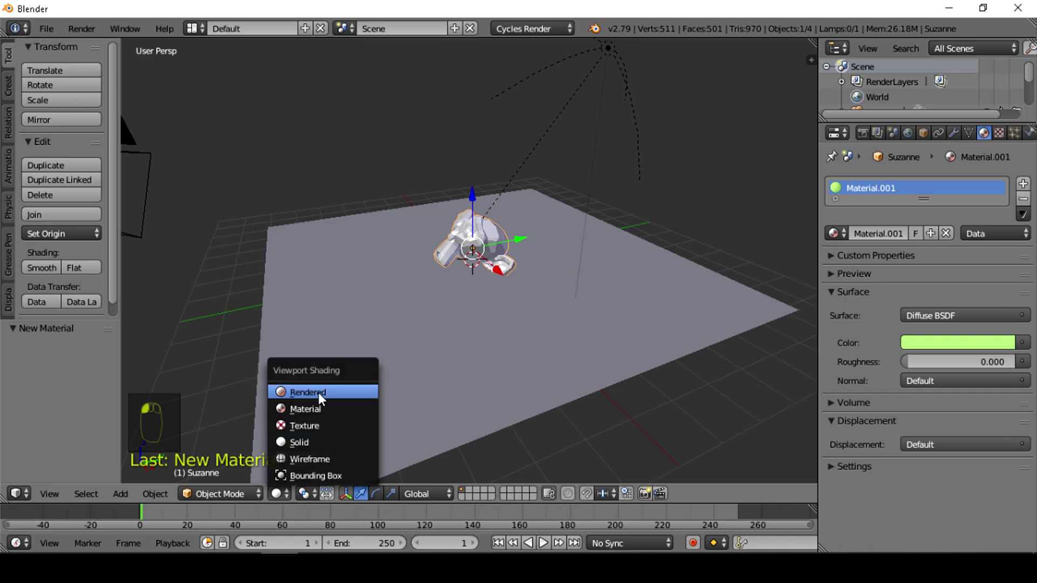
pyautogui.click(319, 394)
pyautogui.moveTo(389, 364); pyautogui.dragTo(591, 347, button='middle')
pyautogui.click(278, 493)
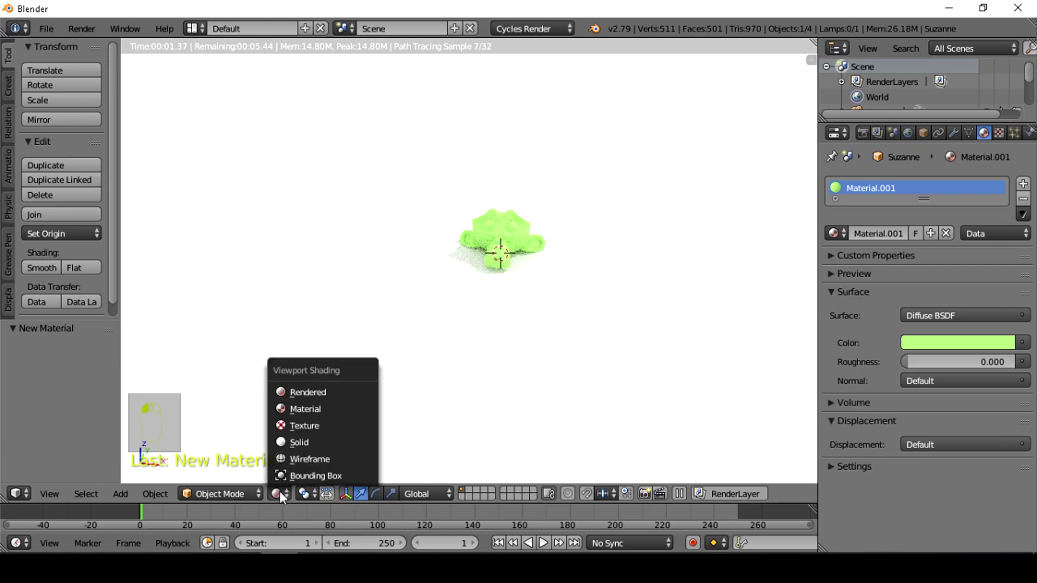
pyautogui.click(310, 444)
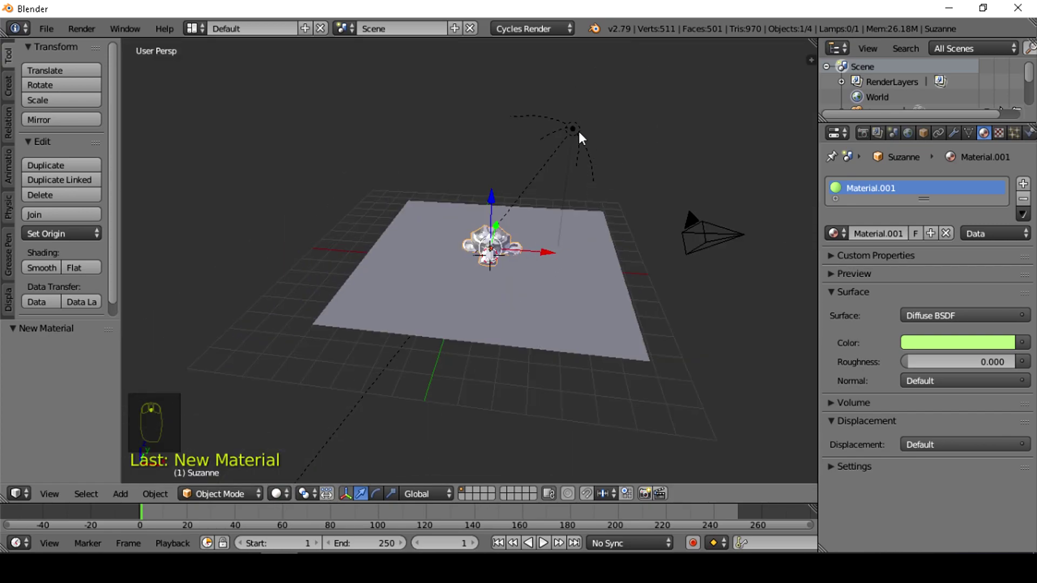
# Move the Hemi lamp about 3 units along X and rotate it in the view plane
pyautogui.rightClick(579, 131)
pyautogui.moveTo(625, 128); pyautogui.dragTo(703, 142)
pyautogui.press('r')
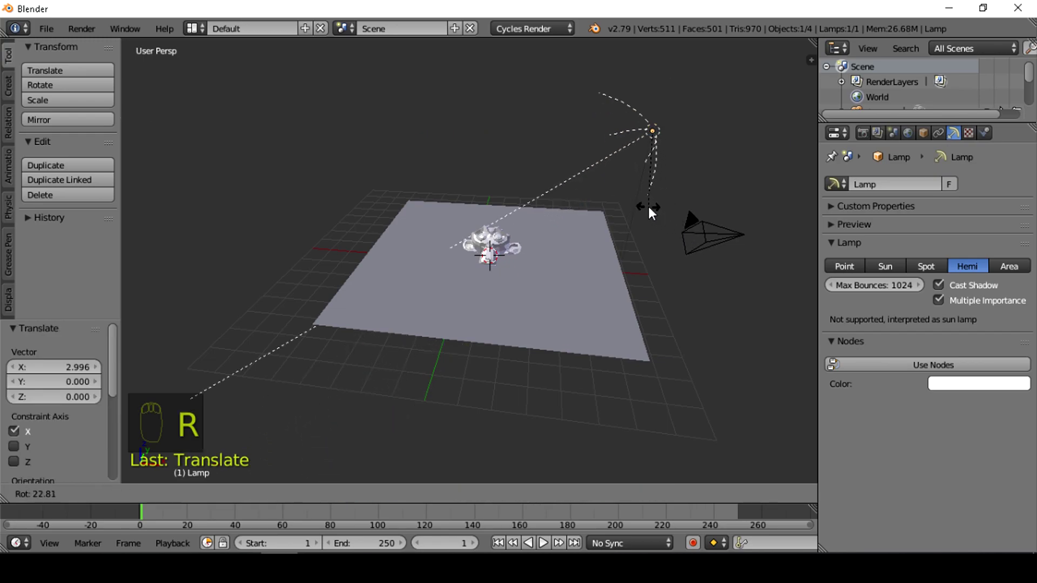
pyautogui.click(642, 204)
# Lower the lamp, shift it about -1.1 units along Y and rotate it about 10.7° in the view plane
pyautogui.moveTo(664, 67); pyautogui.dragTo(680, 157)
pyautogui.moveTo(680, 156); pyautogui.dragTo(516, 292, button='middle')
pyautogui.moveTo(566, 351); pyautogui.dragTo(530, 341)
pyautogui.moveTo(530, 342); pyautogui.dragTo(628, 266, button='middle')
pyautogui.press('r')
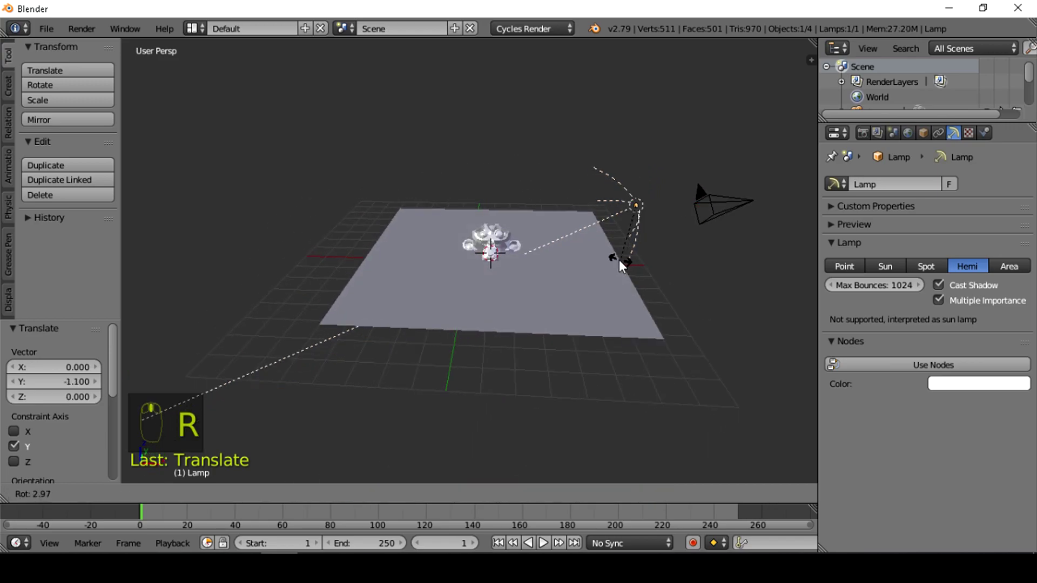
pyautogui.click(616, 257)
# Switch to Rendered shading, align the camera to a frontal close-up of the monkey head and fine-tune the framing in fly mode
pyautogui.click(280, 494)
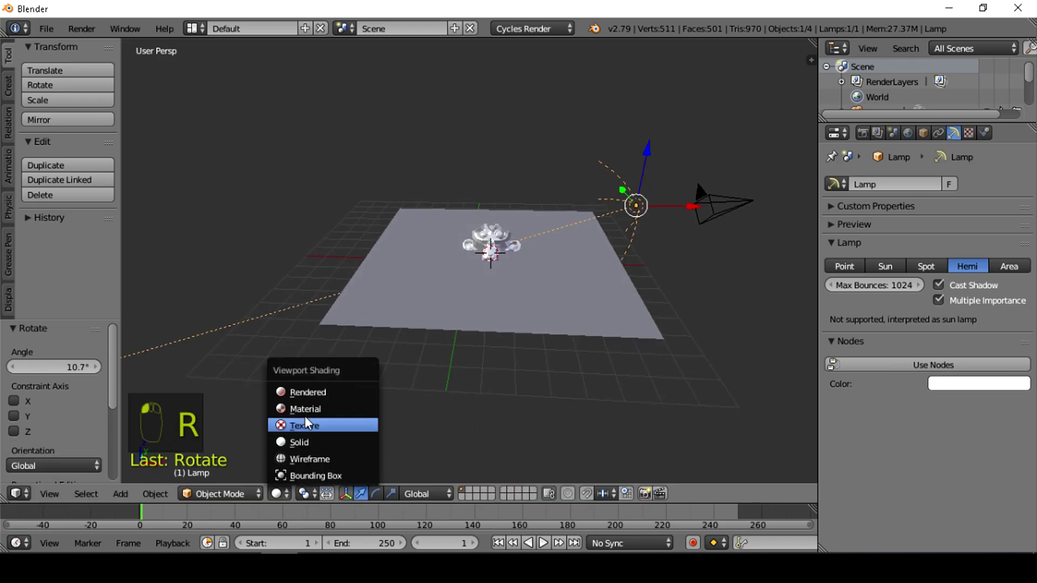
pyautogui.click(303, 391)
pyautogui.moveTo(535, 243); pyautogui.dragTo(581, 309, button='middle')
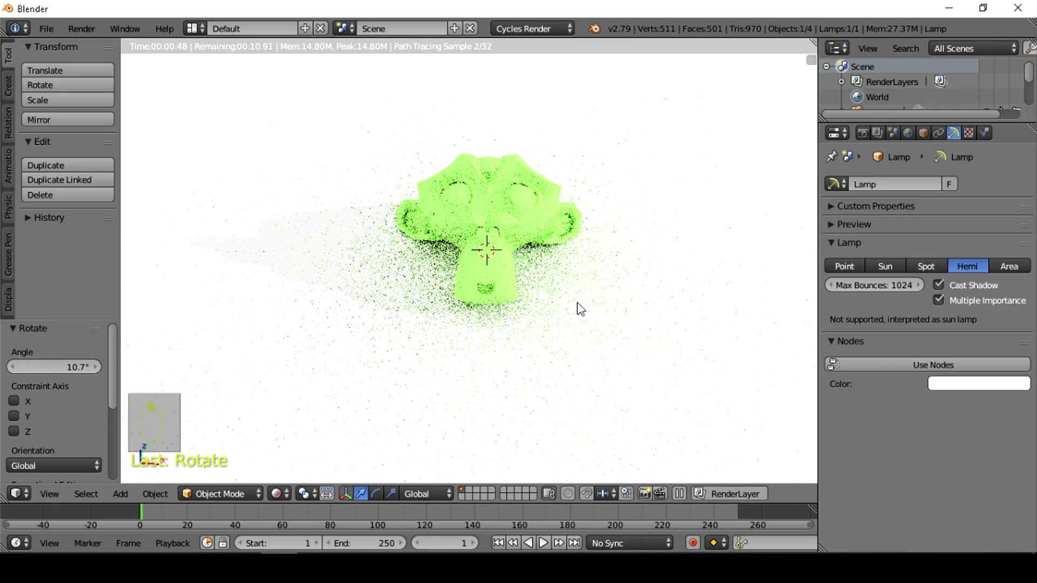
pyautogui.press('ctrl+alt+KP_0')
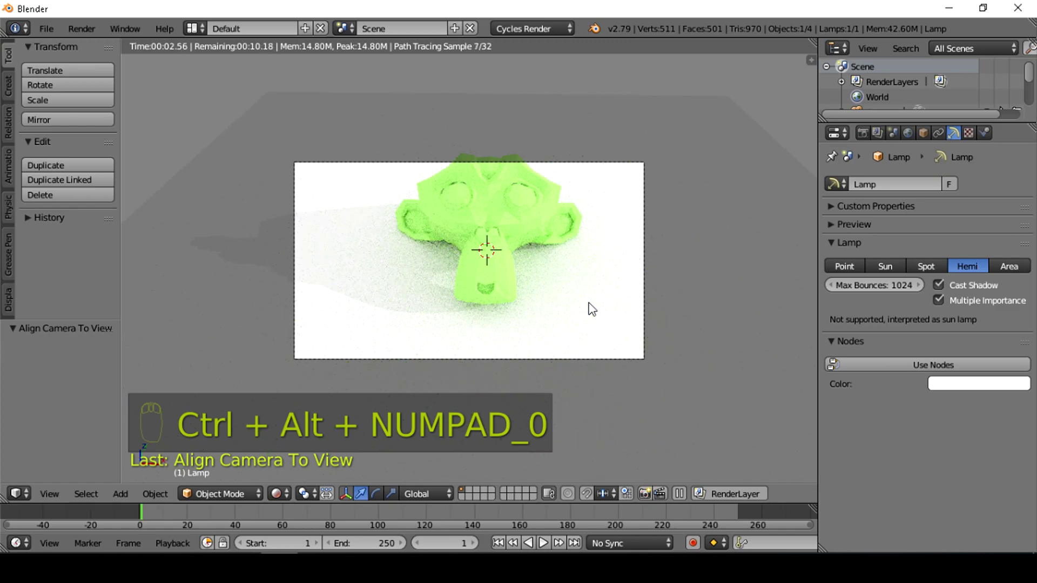
pyautogui.hotkey('shift', 'f')
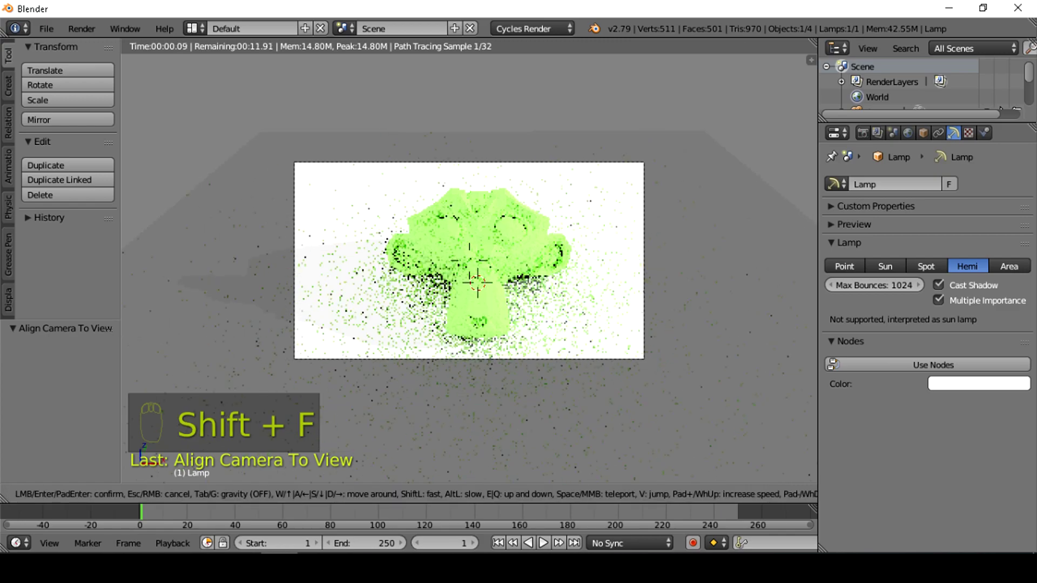
pyautogui.click(469, 261)
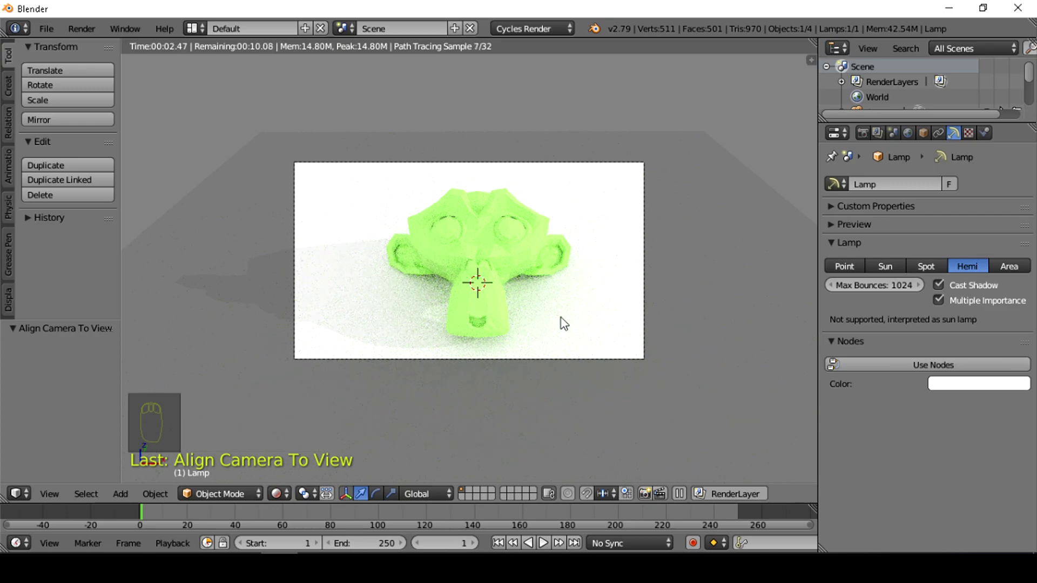
# Render the camera view as a still image and examine the monkey head while the tiles are processed
pyautogui.press('F12')
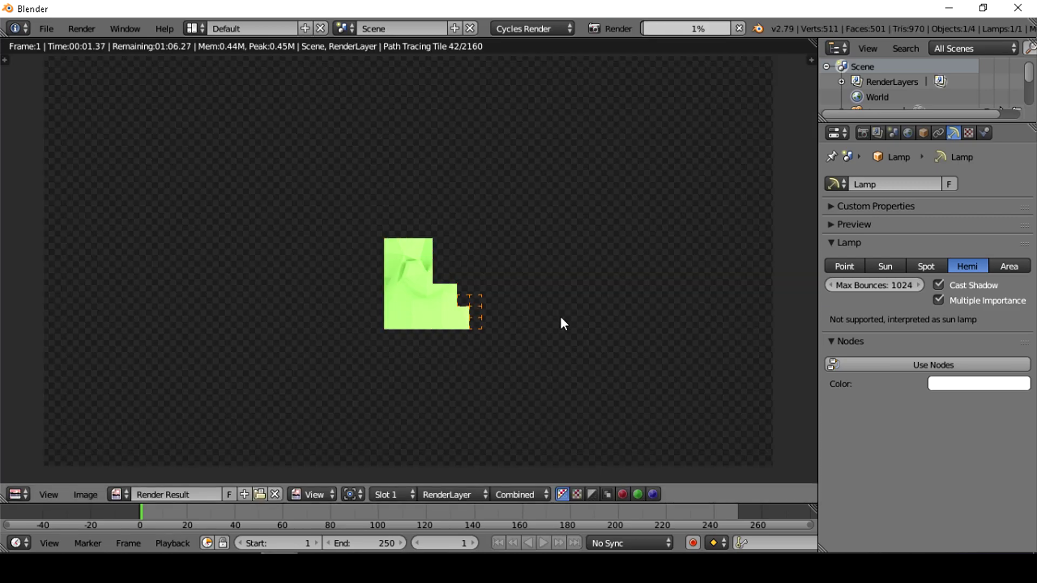
pyautogui.scroll(-6, 407, 186)
pyautogui.scroll(10, 411, 274)
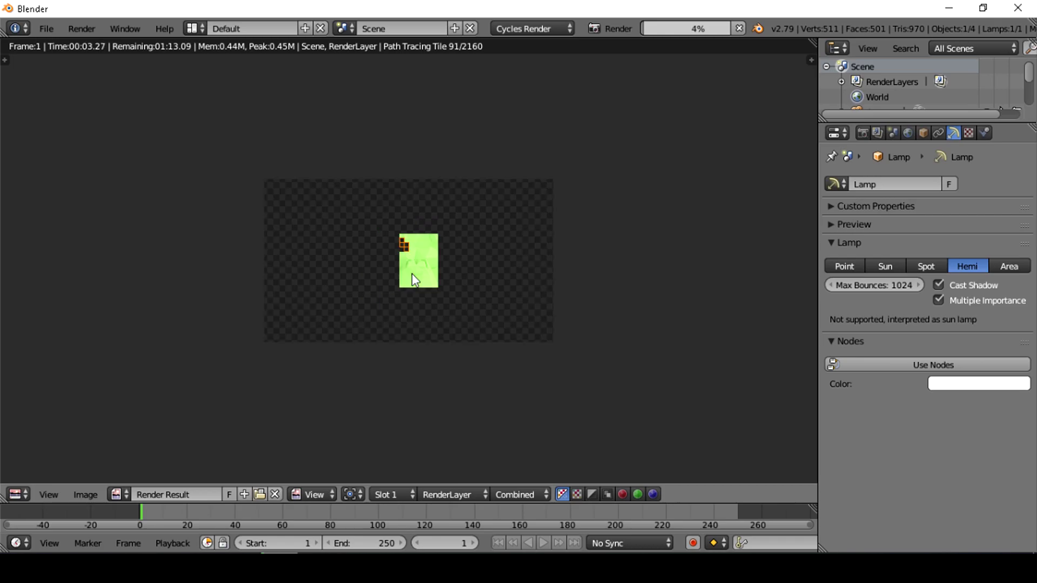
pyautogui.scroll(-5, 411, 275)
pyautogui.scroll(3, 409, 284)
pyautogui.scroll(-4, 413, 291)
pyautogui.scroll(-3, 409, 294)
pyautogui.scroll(8, 406, 300)
pyautogui.scroll(-2, 407, 303)
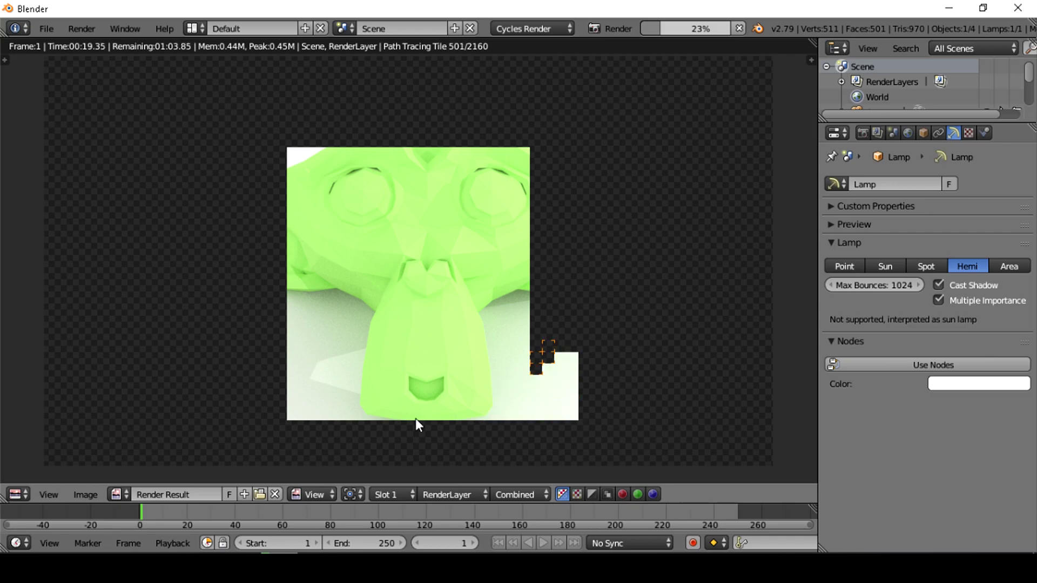
pyautogui.scroll(-2, 398, 419)
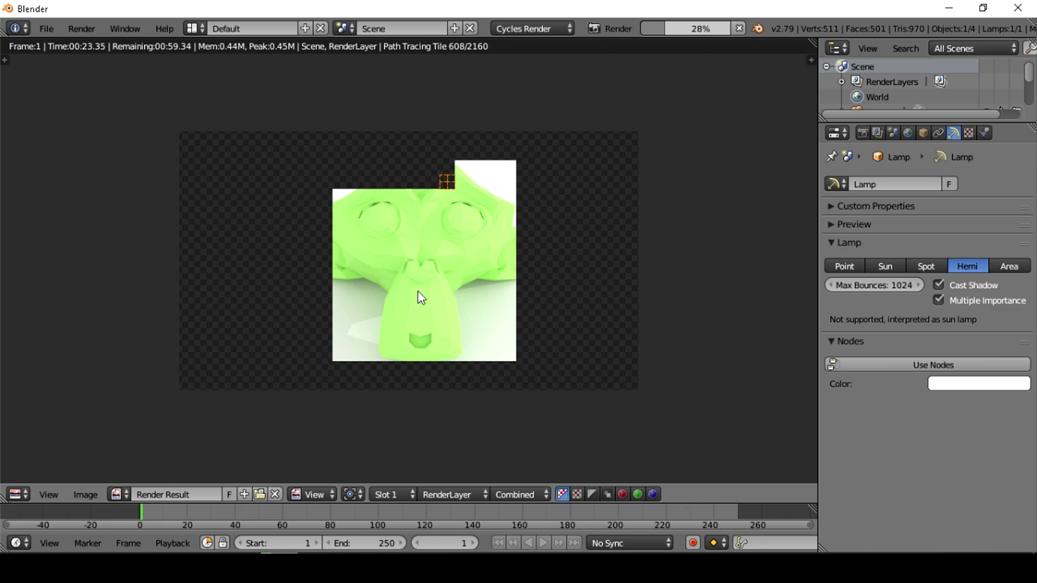
pyautogui.scroll(-3, 419, 287)
pyautogui.scroll(2, 419, 282)
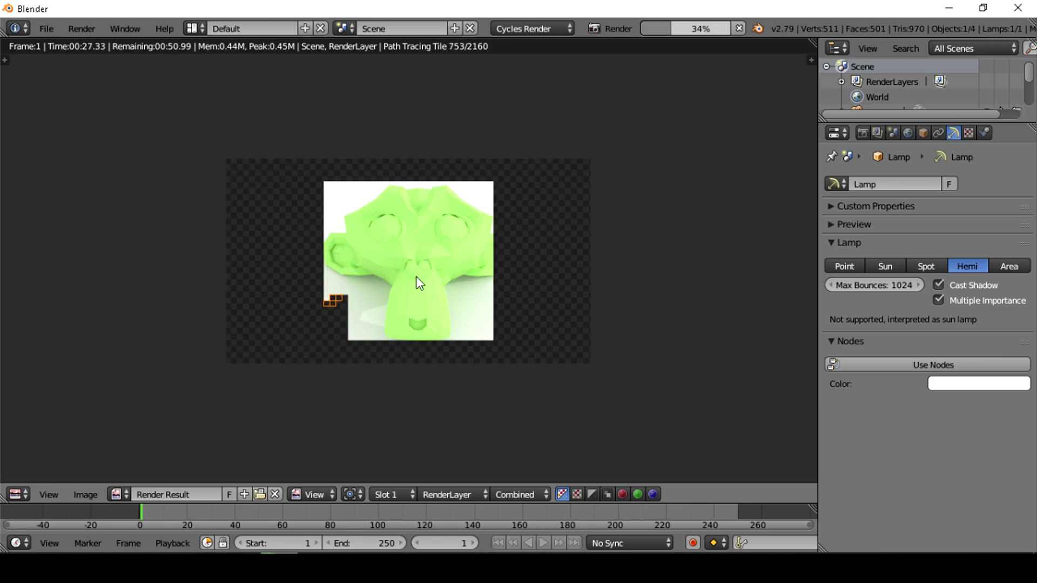
pyautogui.scroll(-3, 420, 283)
pyautogui.scroll(6, 417, 277)
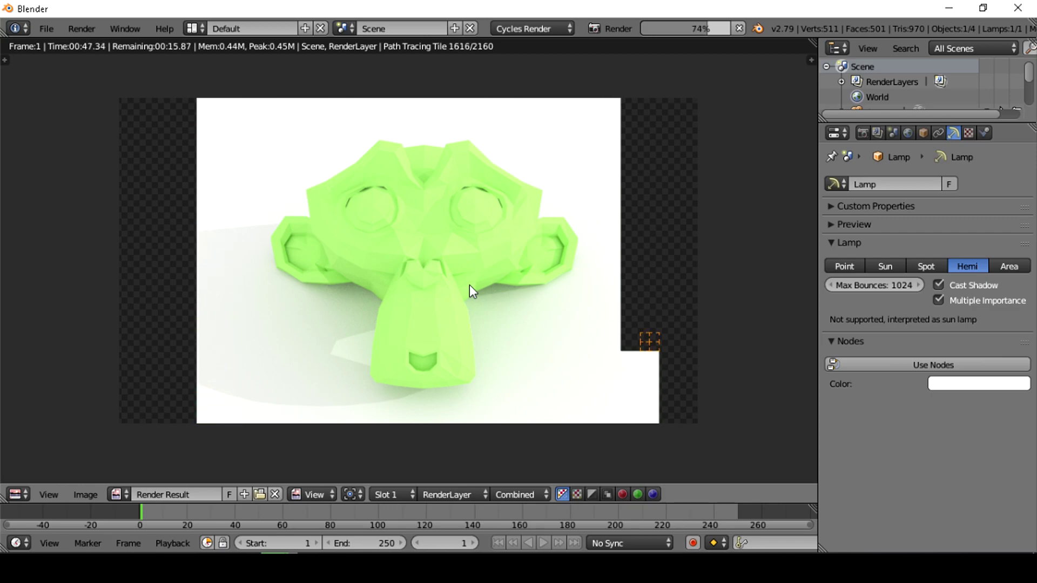
pyautogui.scroll(-5, 468, 285)
pyautogui.scroll(6, 431, 273)
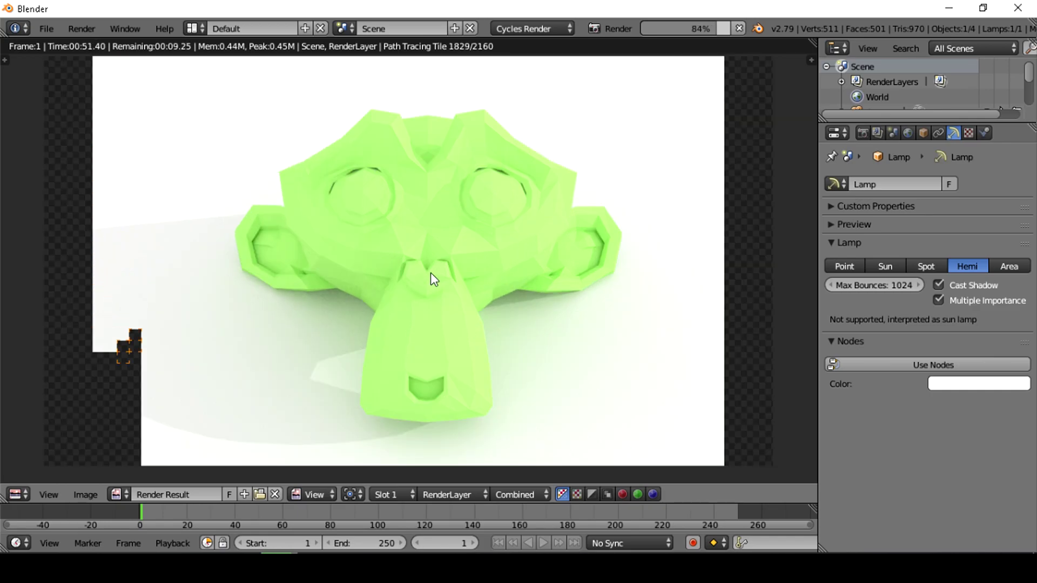
pyautogui.scroll(-3, 431, 272)
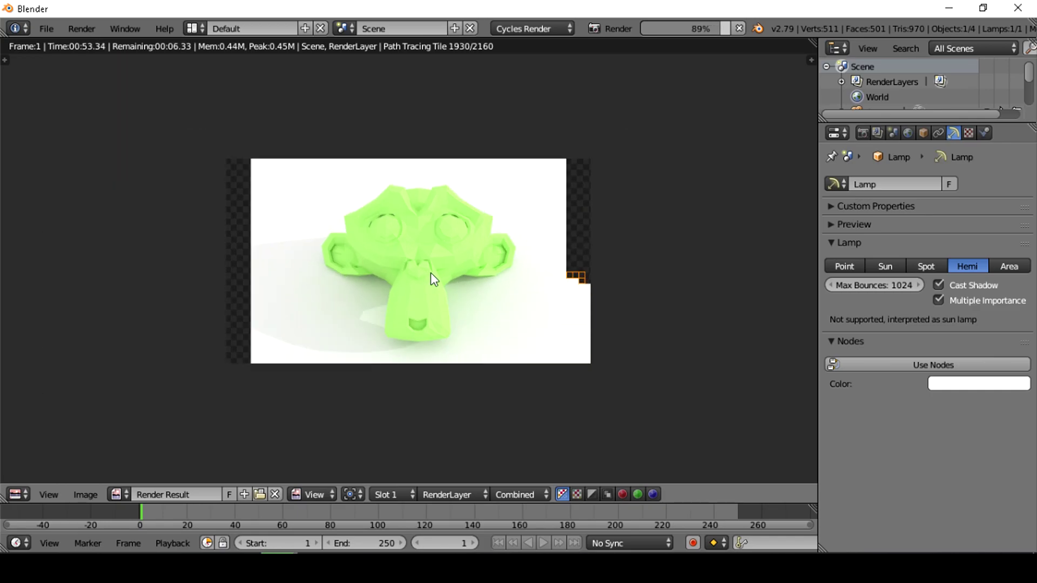
# Examine the monkey head render up close, leave the render result and switch the viewport to Solid shading
pyautogui.scroll(4, 430, 273)
pyautogui.scroll(-3, 430, 273)
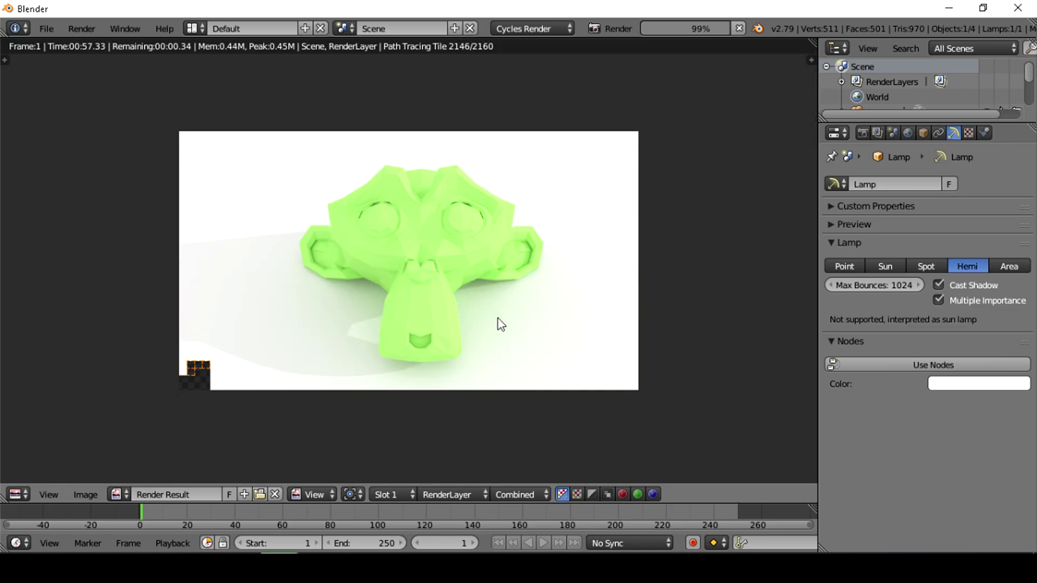
pyautogui.press('Escape')
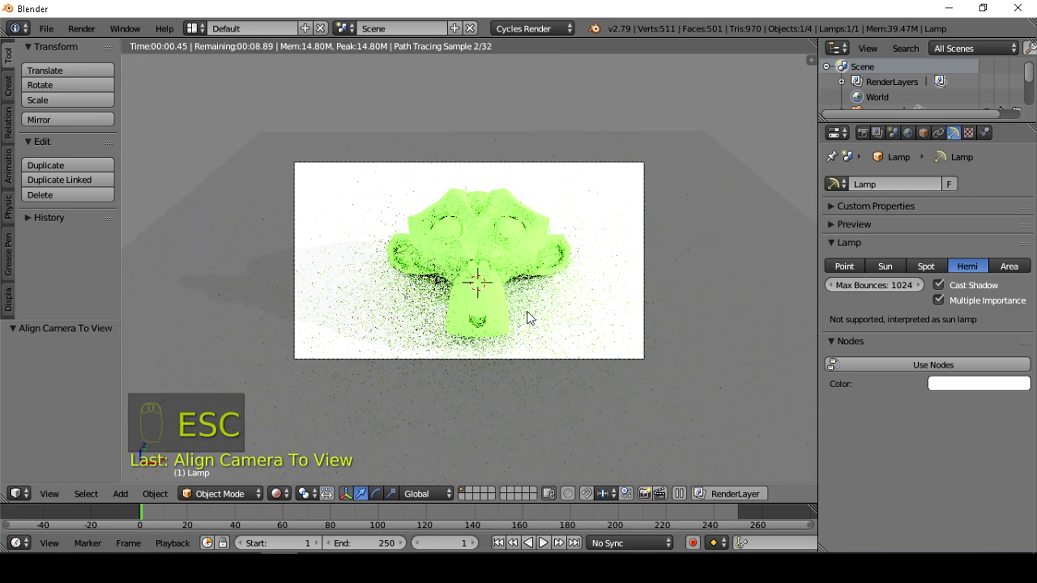
pyautogui.click(277, 493)
pyautogui.click(312, 439)
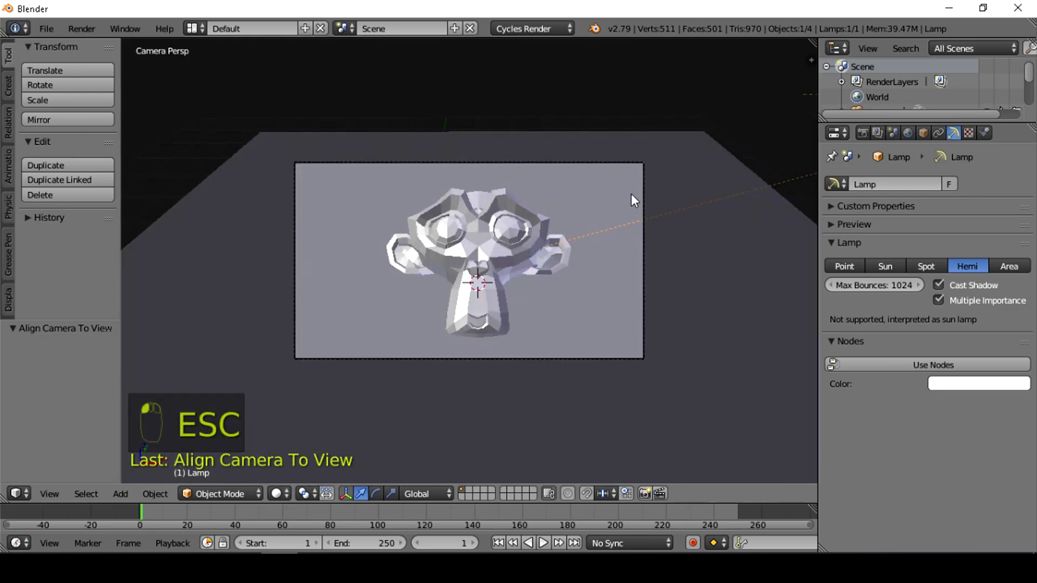
# Extrude the plane's edge behind the monkey head about 6.2 units up along Z in Edit Mode to form a back wall
pyautogui.press('KP_0')
pyautogui.moveTo(632, 183); pyautogui.dragTo(636, 154, button='middle')
pyautogui.rightClick(631, 155)
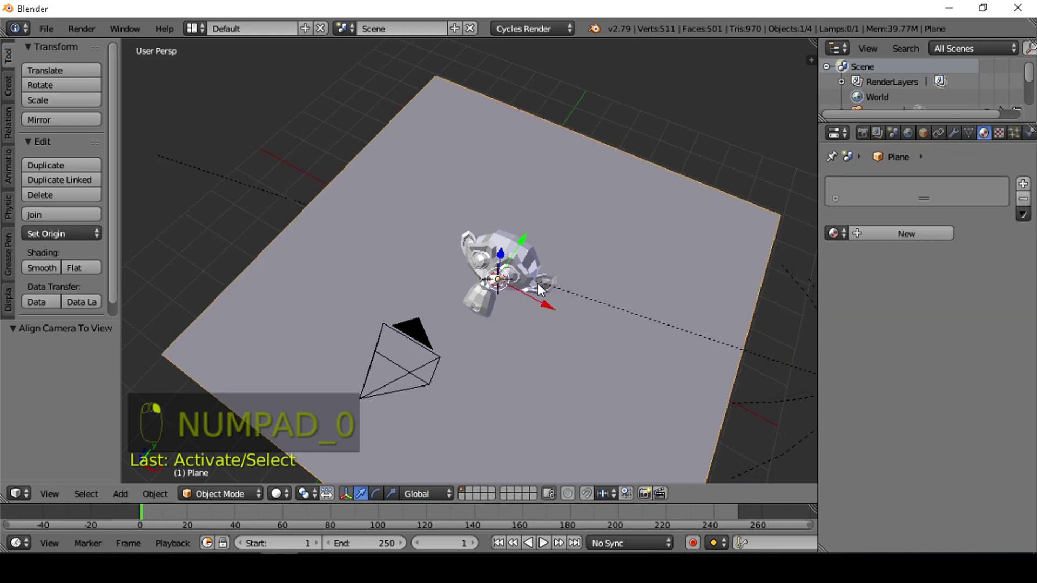
pyautogui.click(251, 493)
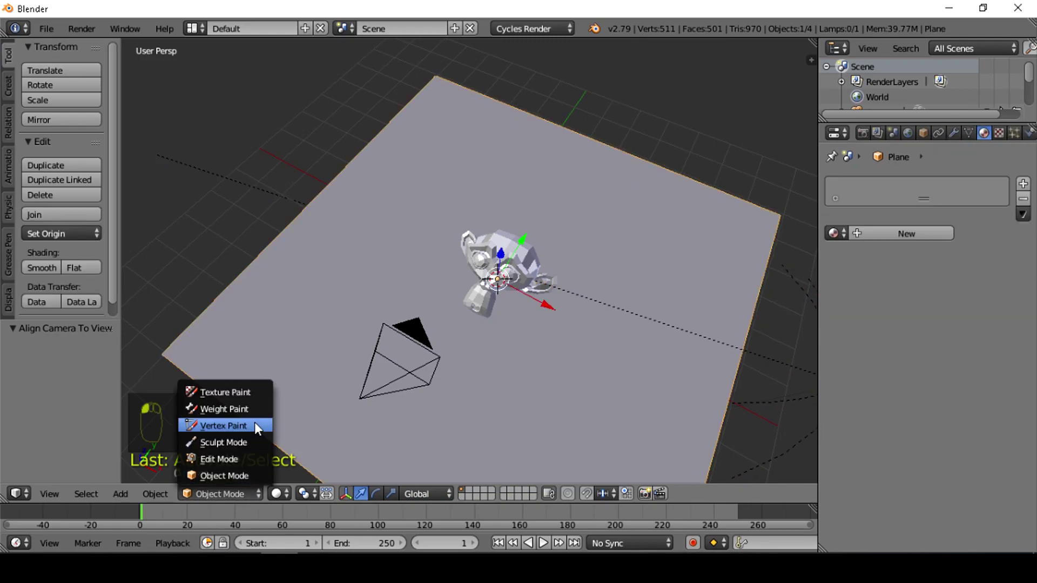
pyautogui.click(243, 459)
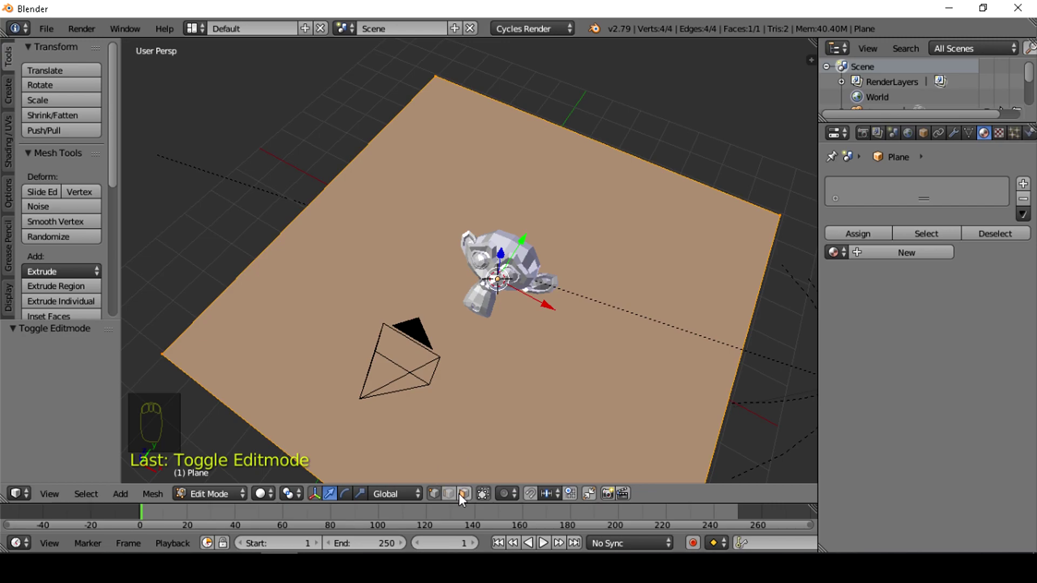
pyautogui.rightClick(646, 160)
pyautogui.moveTo(646, 161); pyautogui.dragTo(659, 226, button='middle')
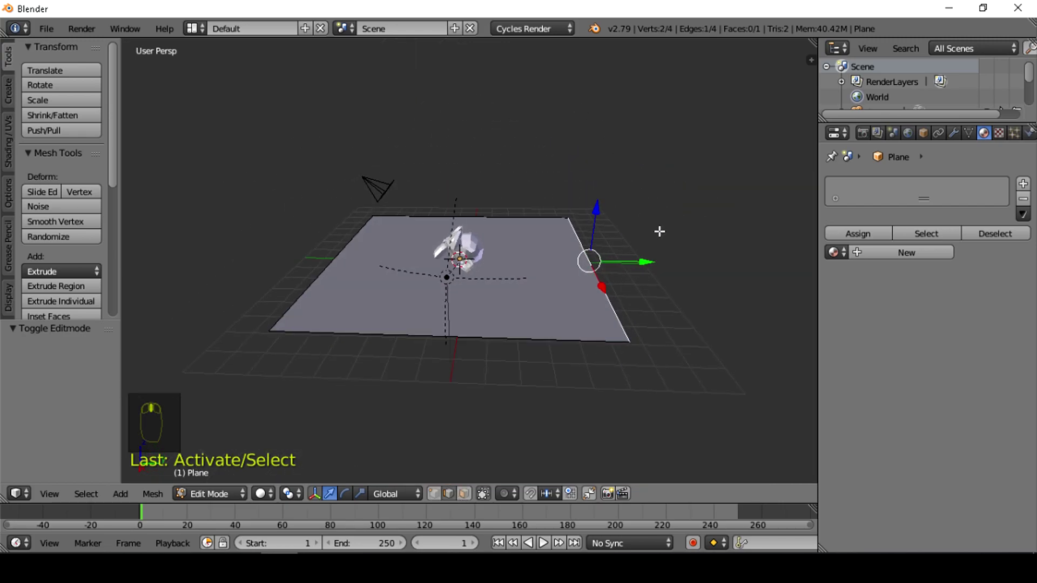
pyautogui.press('e')
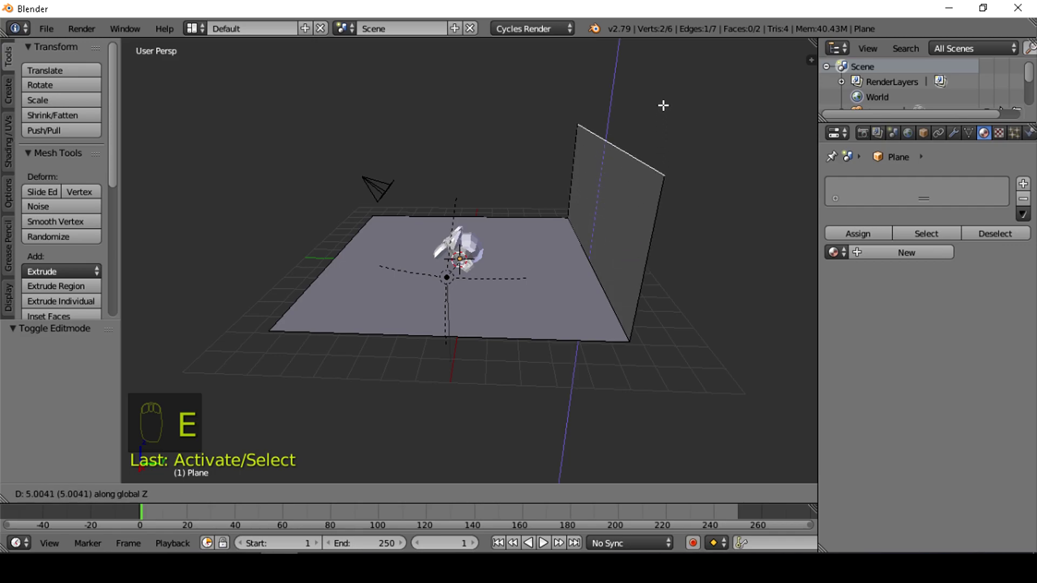
pyautogui.click(662, 76)
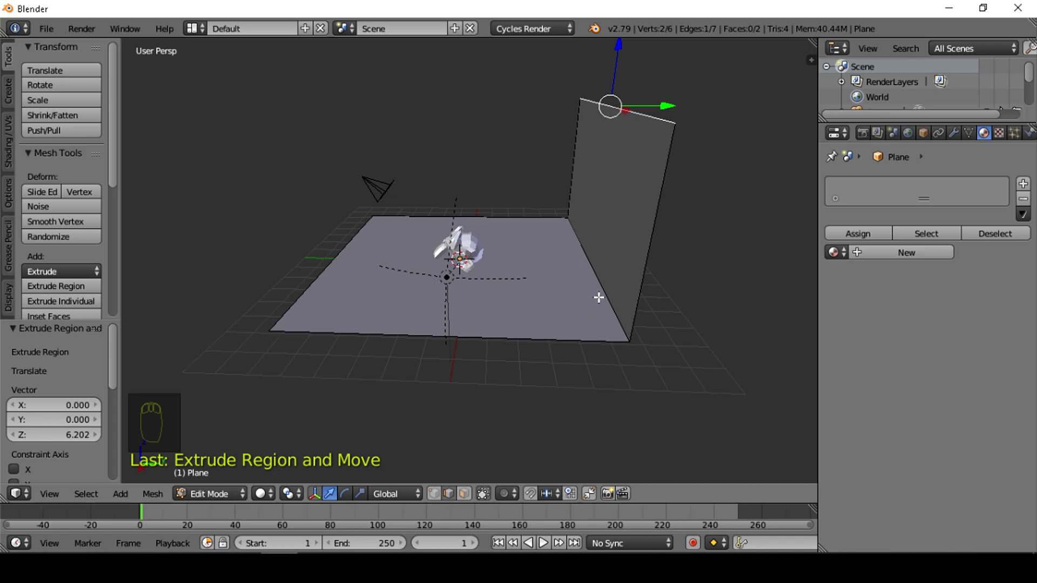
# Bevel the edge between floor and back wall with 17 segments and an offset of about 0.665
pyautogui.rightClick(603, 294)
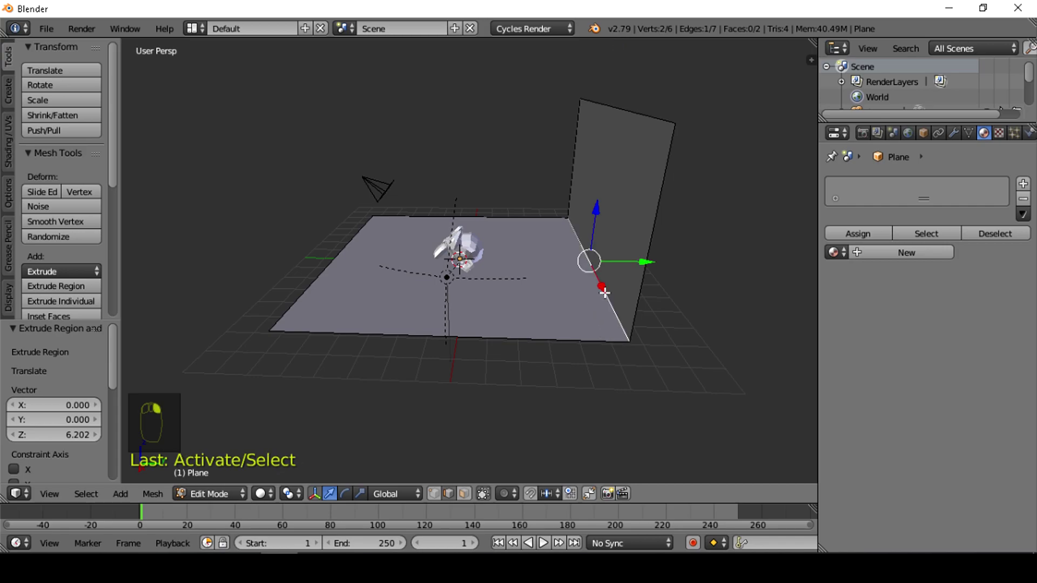
pyautogui.hotkey('ctrl', 'b')
pyautogui.scroll(1, 616, 216)
pyautogui.scroll(6, 616, 218)
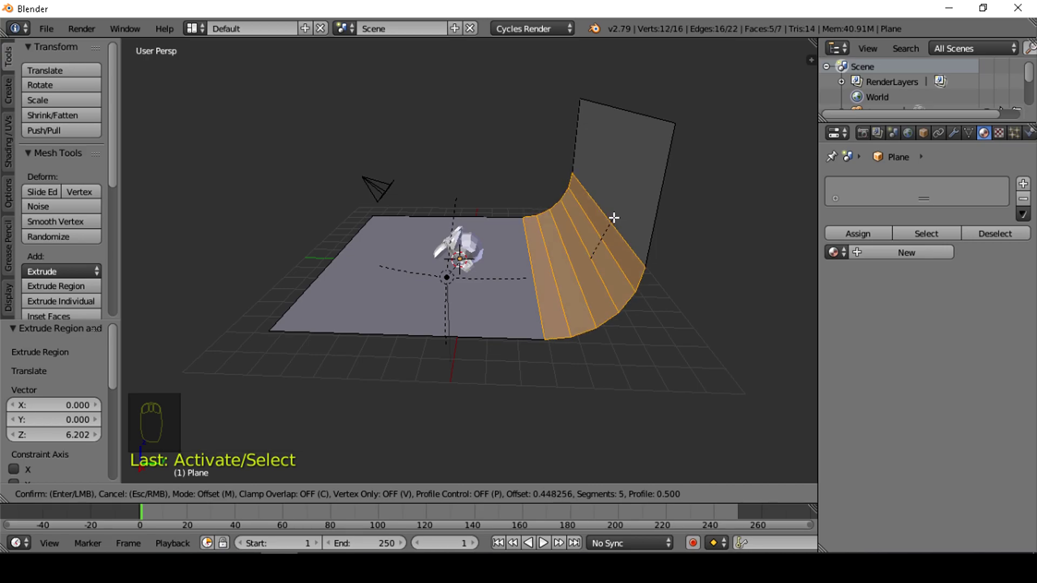
pyautogui.scroll(7, 623, 218)
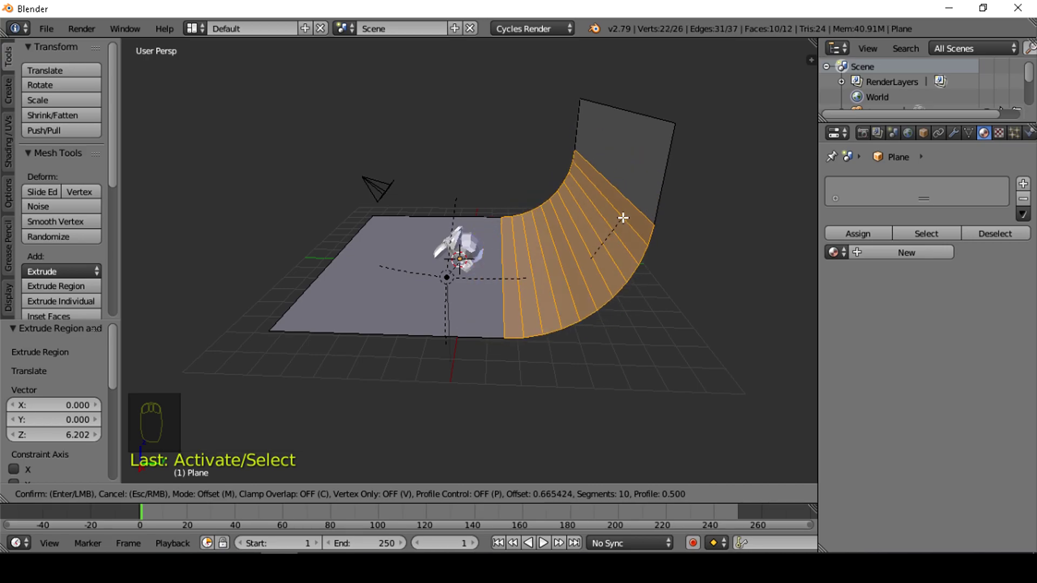
pyautogui.scroll(2, 623, 217)
pyautogui.click(622, 218)
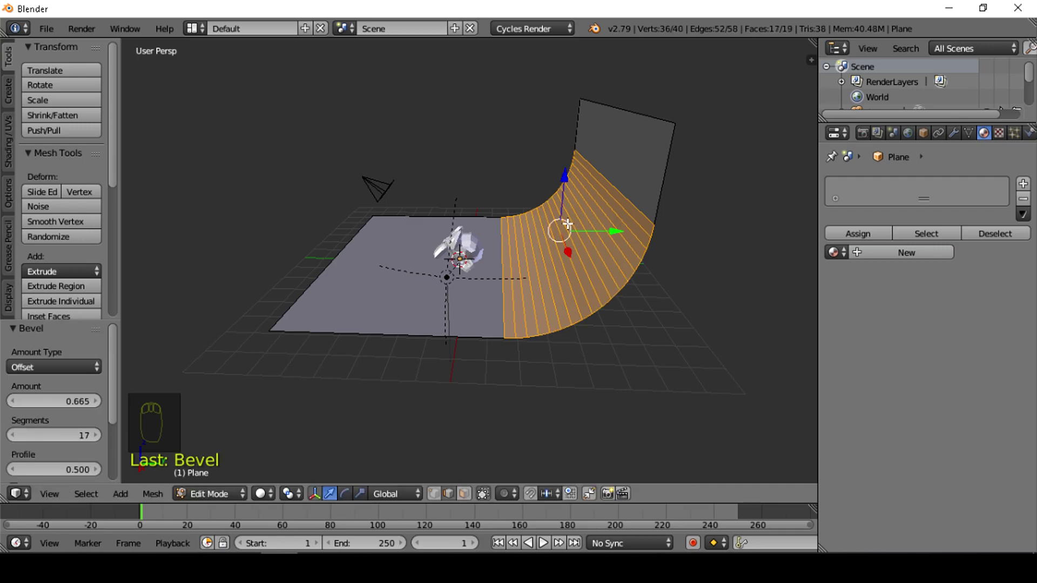
# Deselect the mesh, align the camera to a frontal view of the monkey head and adjust the framing in fly mode
pyautogui.moveTo(534, 245); pyautogui.dragTo(653, 239, button='middle')
pyautogui.press('a')
pyautogui.scroll(6, 653, 240)
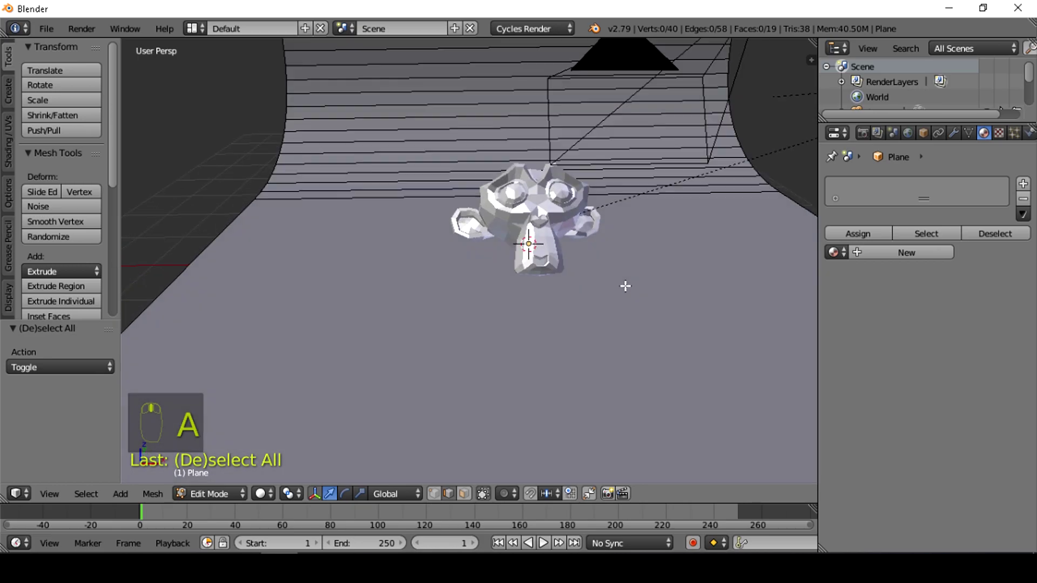
pyautogui.moveTo(625, 286); pyautogui.dragTo(680, 292, button='middle')
pyautogui.press('ctrl+alt+KP_0')
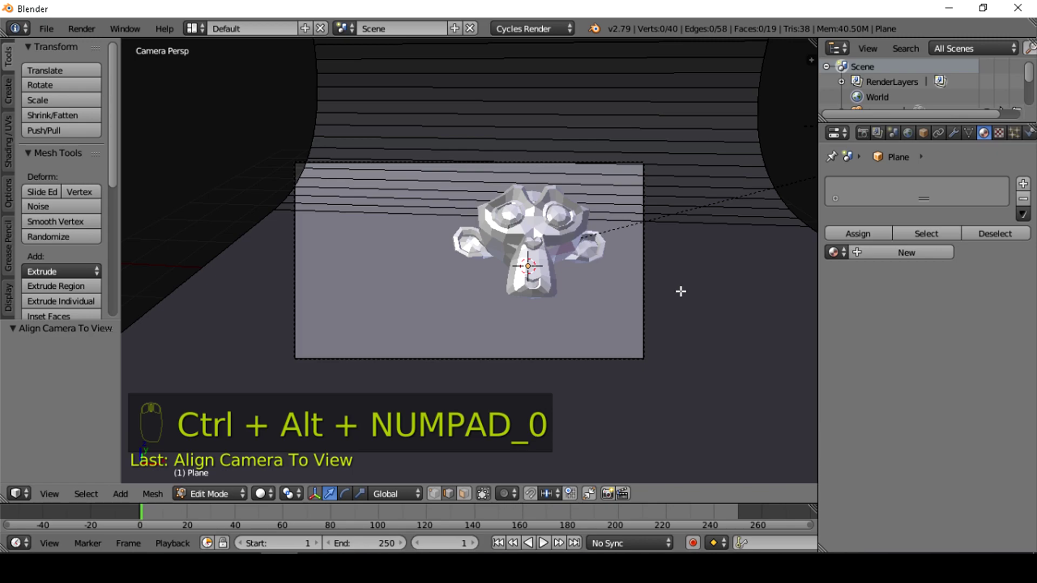
pyautogui.hotkey('shift', 'f')
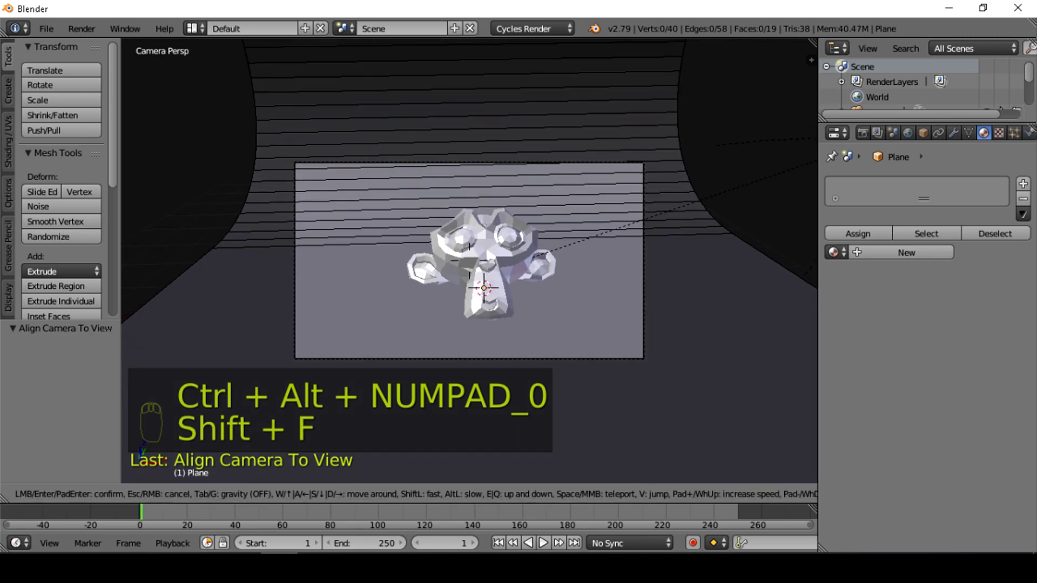
pyautogui.click(470, 261)
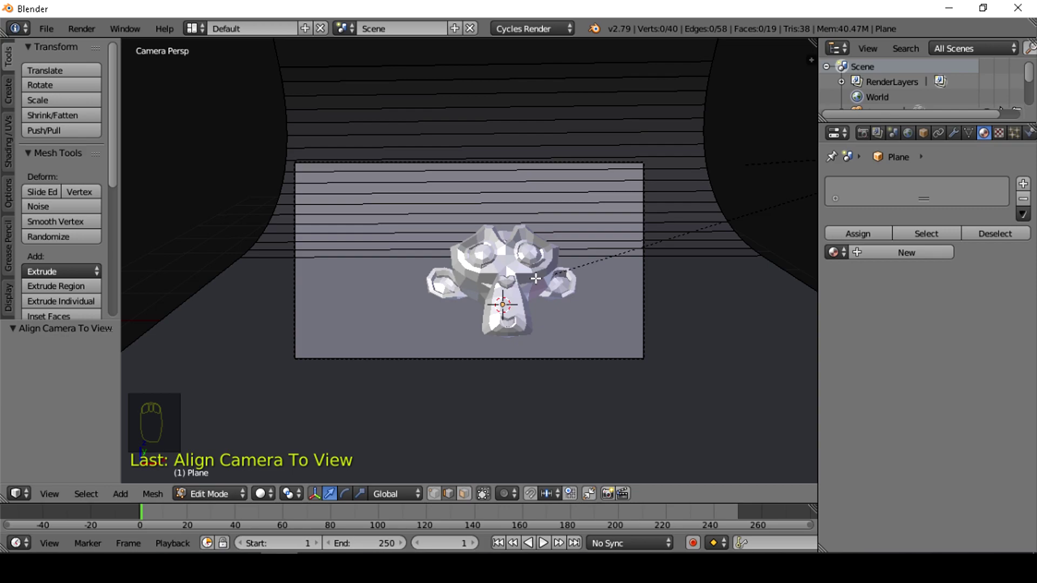
# Return to Object Mode and move the camera about 0.64 units along X, checking the framing through the camera
pyautogui.keyDown('shift'); pyautogui.scroll(3, 535, 278); pyautogui.keyUp('shift')
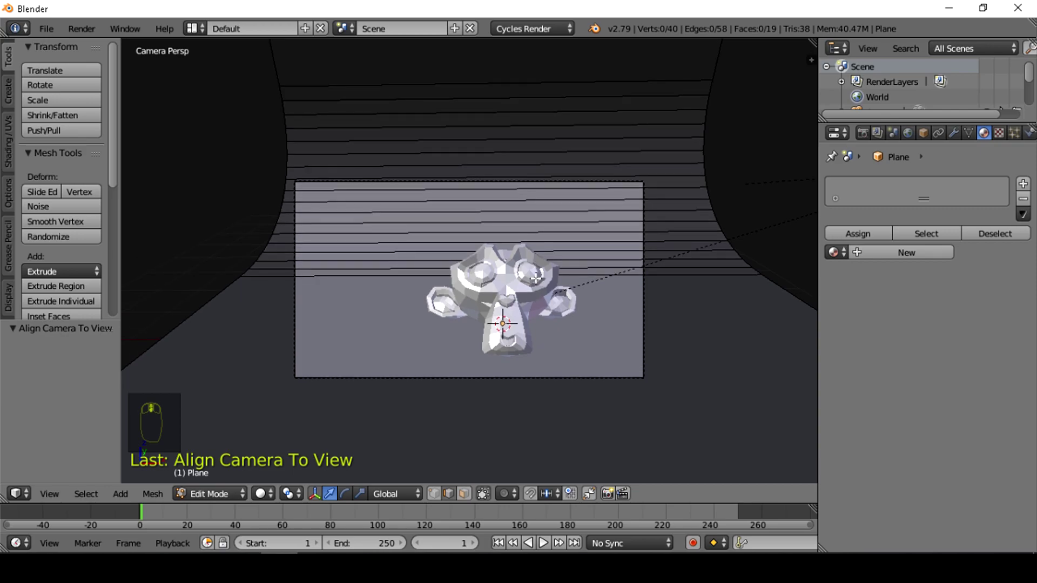
pyautogui.scroll(-3, 535, 279)
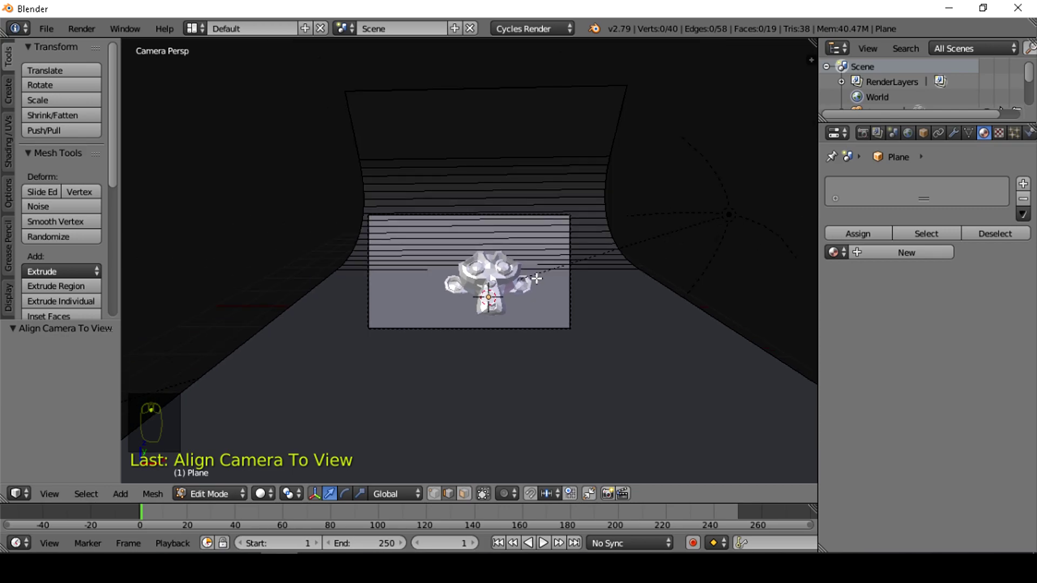
pyautogui.press('KP_0')
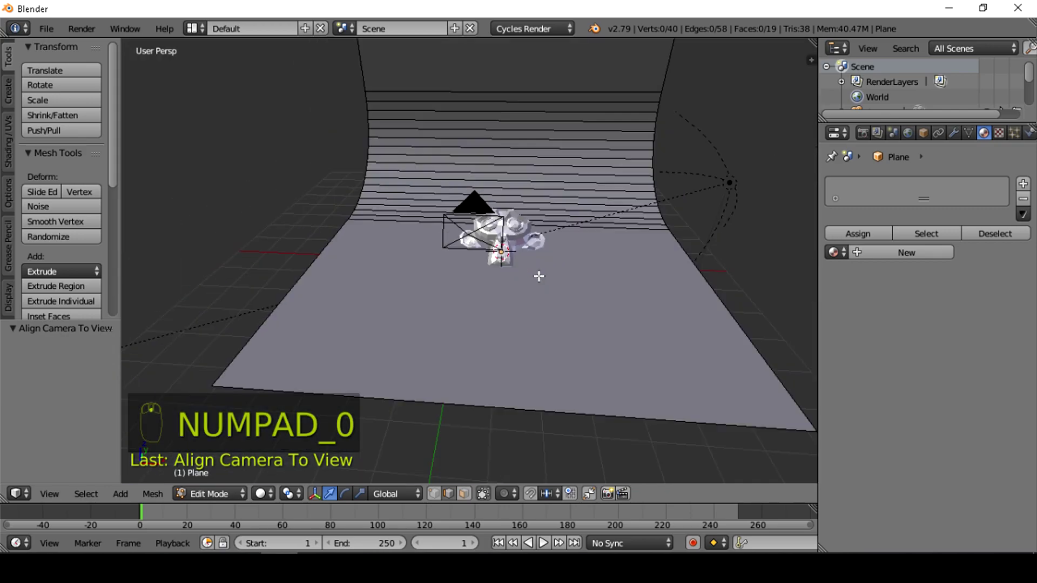
pyautogui.rightClick(250, 329)
pyautogui.moveTo(253, 327); pyautogui.dragTo(277, 232, button='middle')
pyautogui.press('Tab')
pyautogui.rightClick(277, 232)
pyautogui.moveTo(271, 270); pyautogui.dragTo(271, 287)
pyautogui.press('KP_0')
pyautogui.scroll(3, 410, 294)
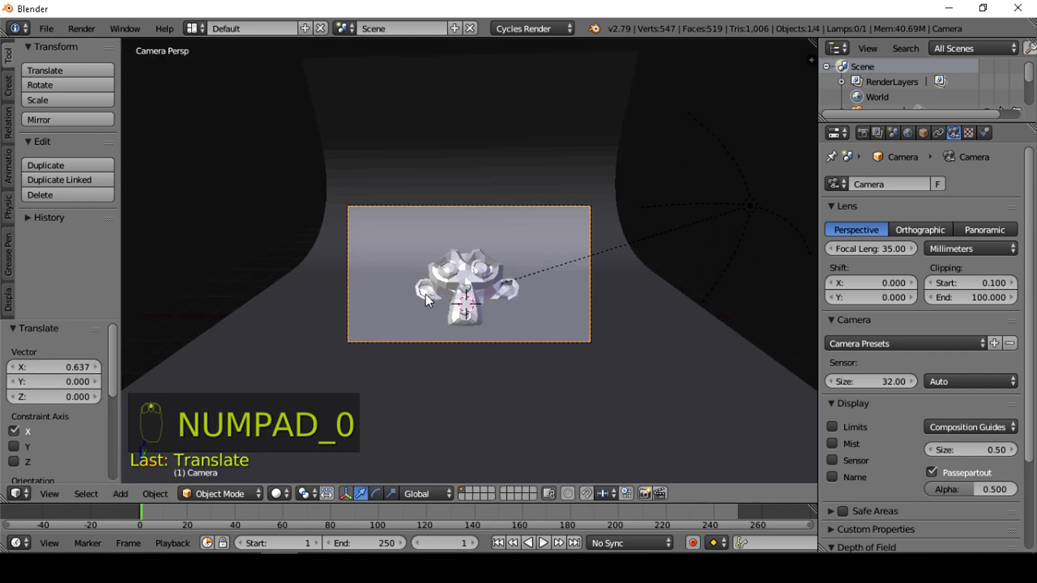
pyautogui.scroll(1, 471, 306)
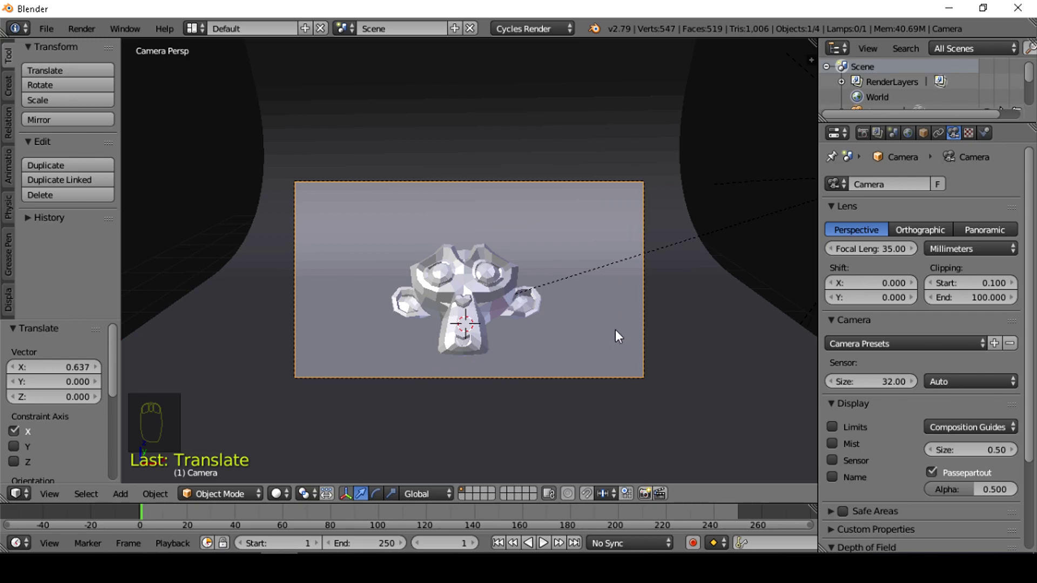
# Render the monkey head in front of the curved backdrop, examine the image up close and close the render result
pyautogui.press('F12')
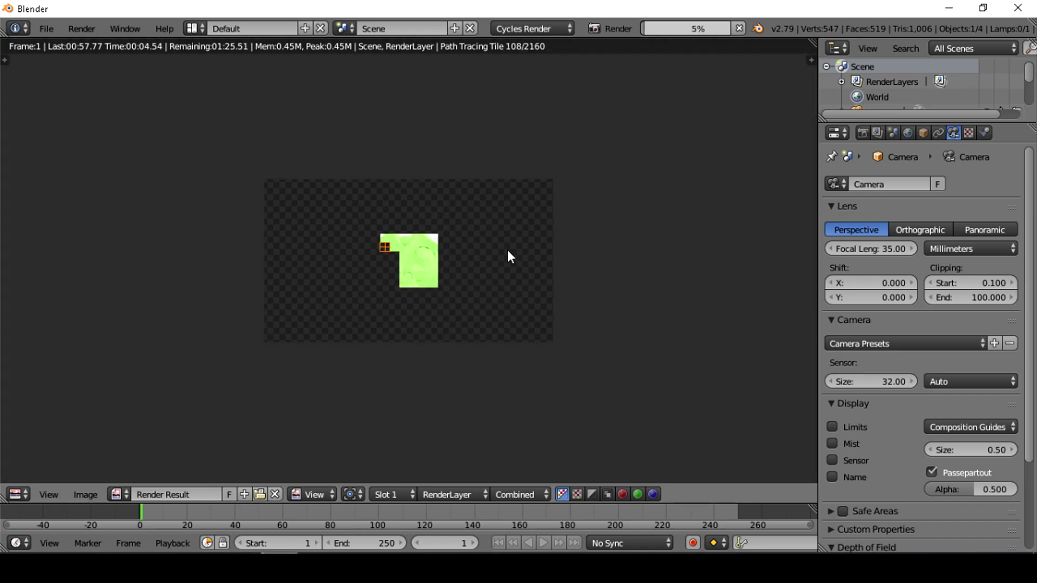
pyautogui.scroll(5, 429, 294)
pyautogui.scroll(-3, 400, 282)
pyautogui.scroll(1, 396, 276)
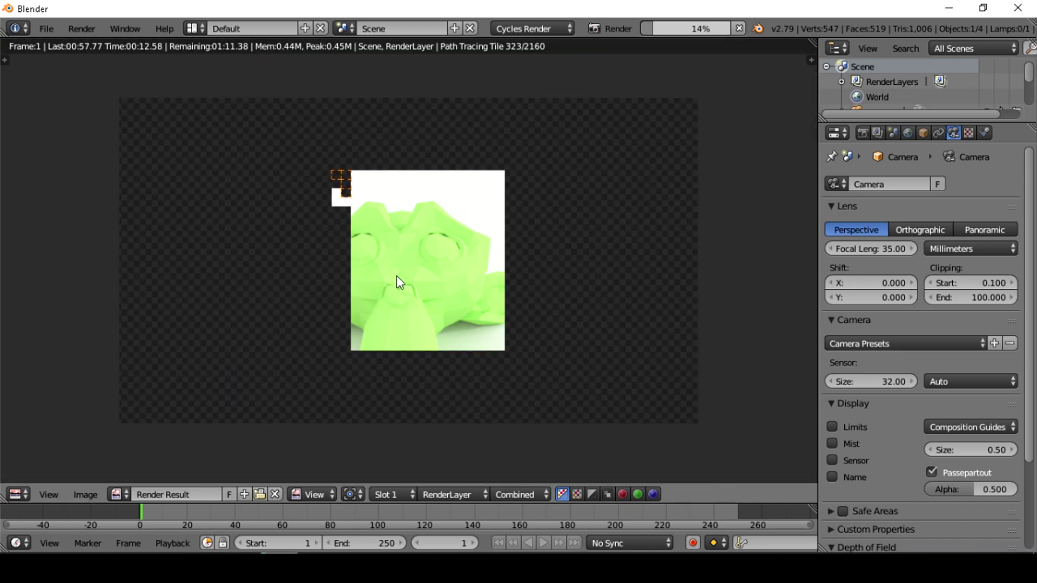
pyautogui.scroll(-1, 396, 275)
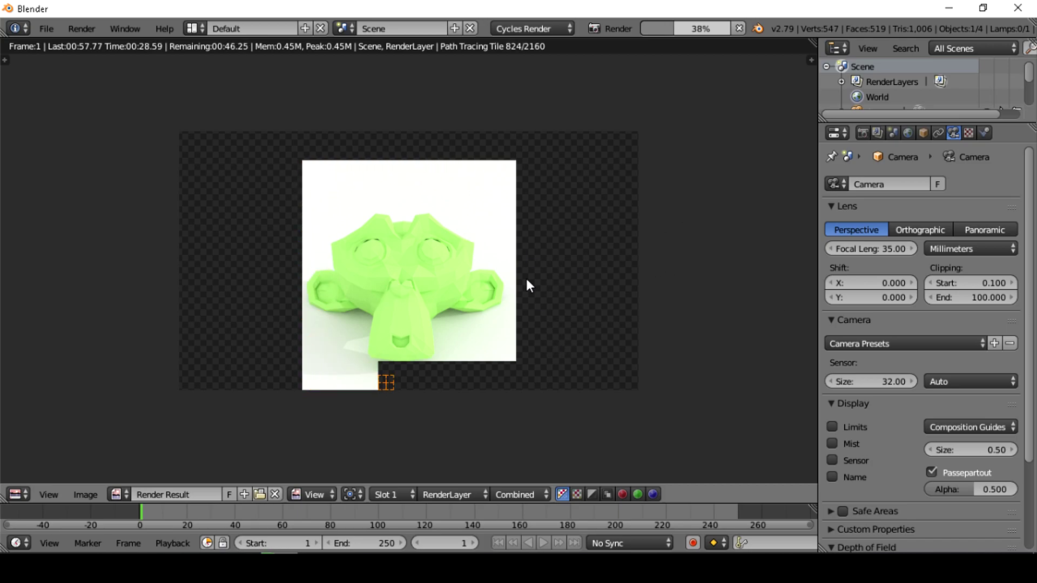
pyautogui.scroll(-1, 549, 306)
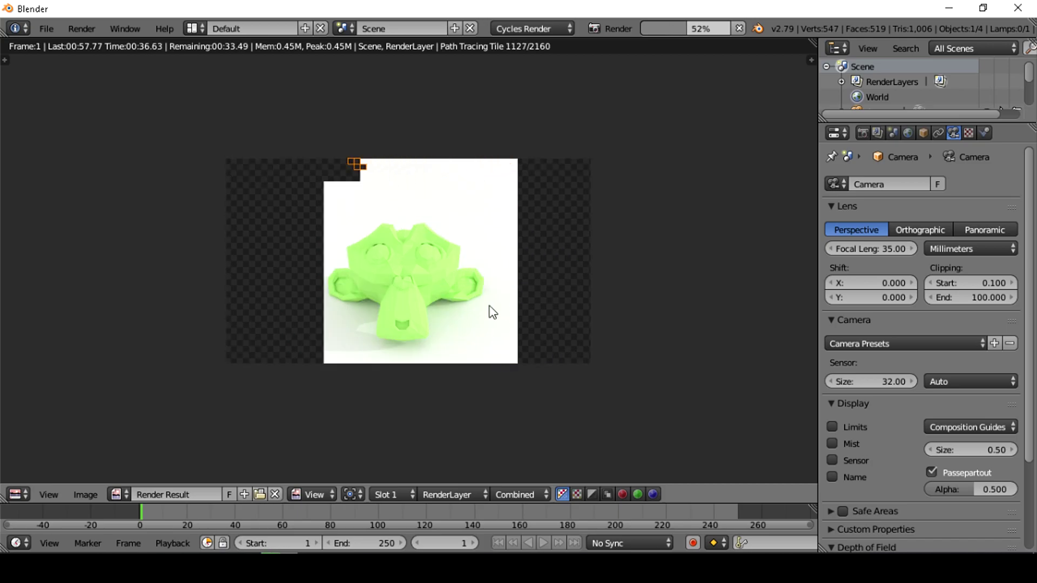
pyautogui.scroll(2, 459, 307)
pyautogui.scroll(-1, 605, 327)
pyautogui.scroll(1, 602, 326)
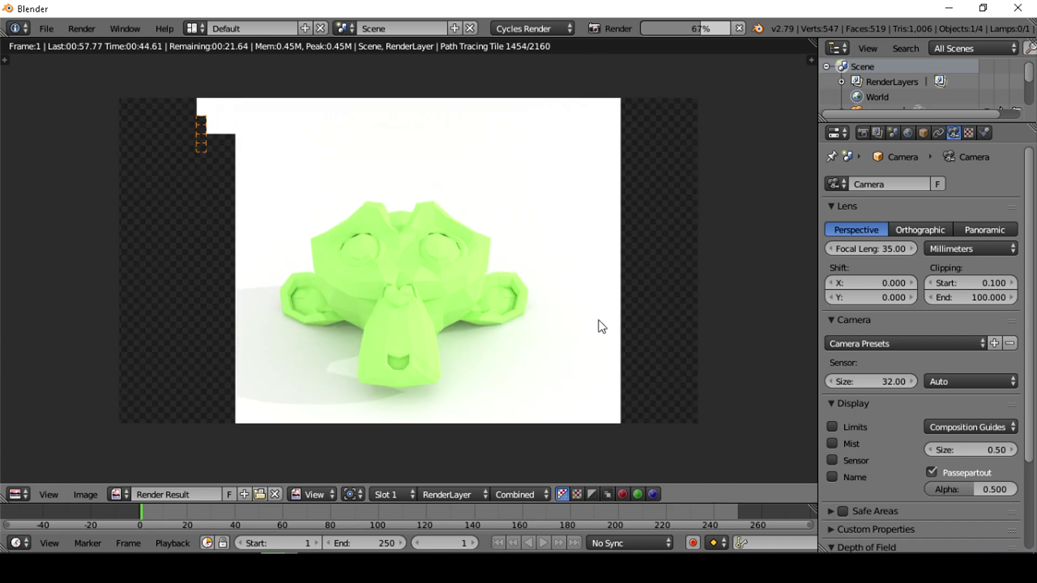
pyautogui.scroll(-1, 647, 349)
pyautogui.scroll(1, 643, 351)
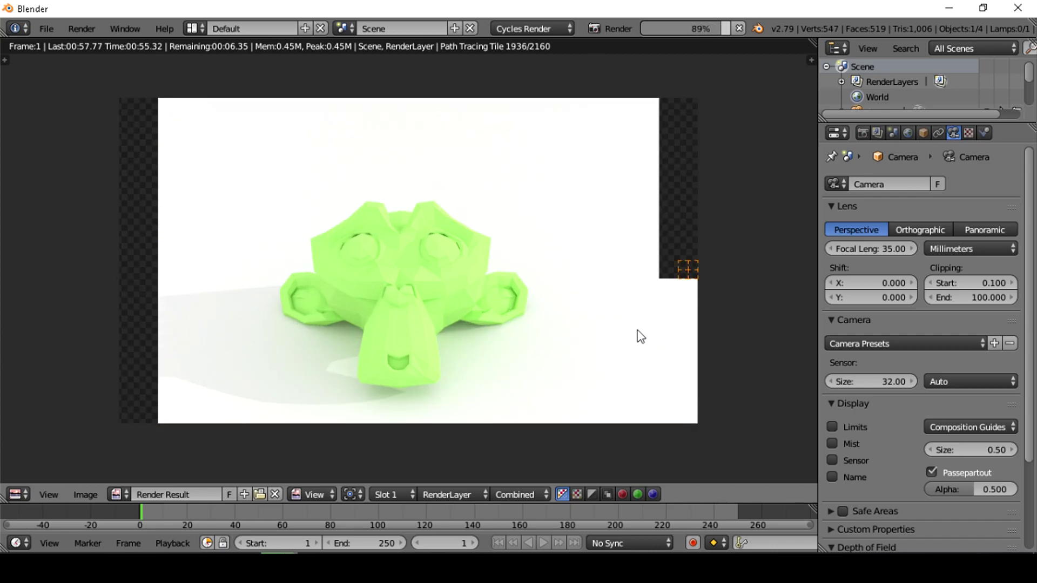
pyautogui.scroll(-2, 640, 336)
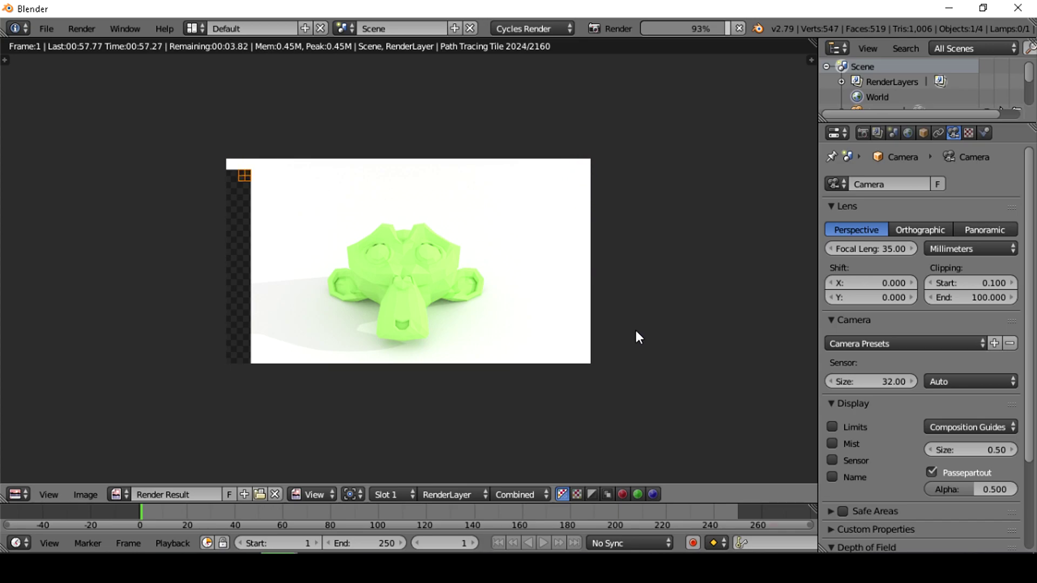
pyautogui.scroll(2, 639, 337)
pyautogui.scroll(-2, 638, 336)
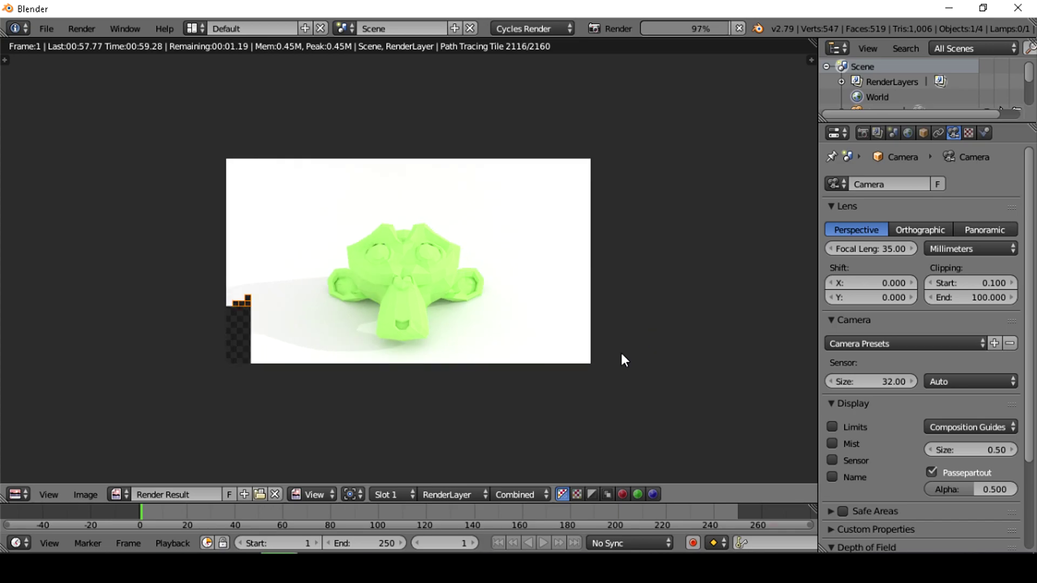
pyautogui.scroll(1, 540, 277)
pyautogui.scroll(1, 542, 278)
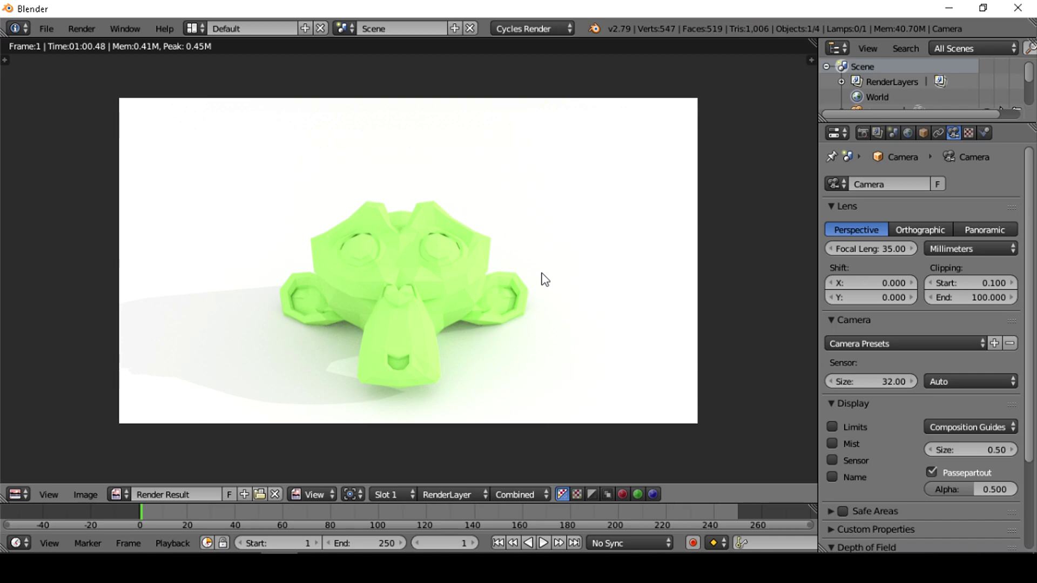
pyautogui.press('Escape')
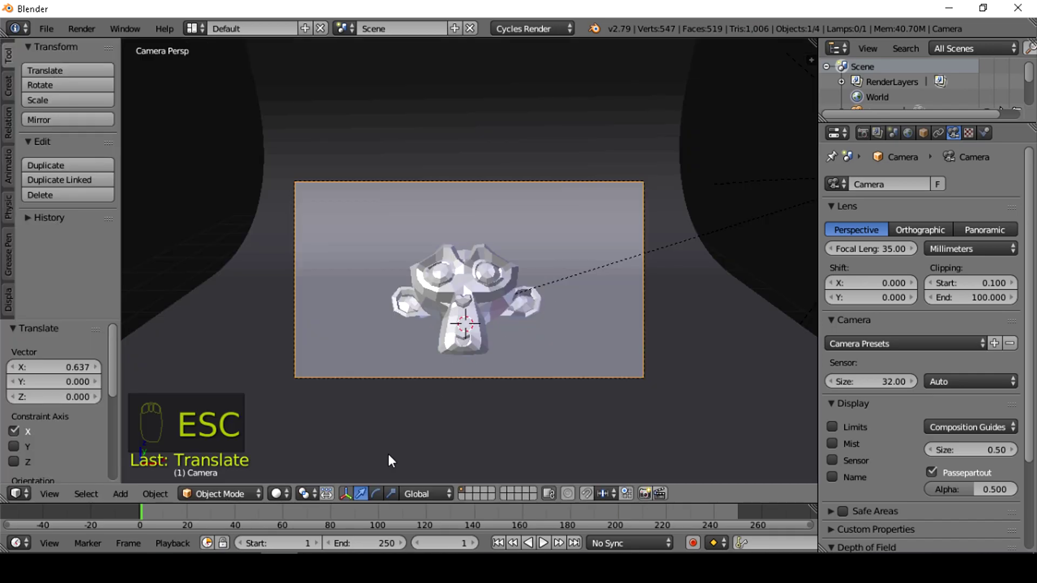
# Leave the camera view, select the Hemi lamp and switch the viewport to Rendered shading
pyautogui.press('KP_0')
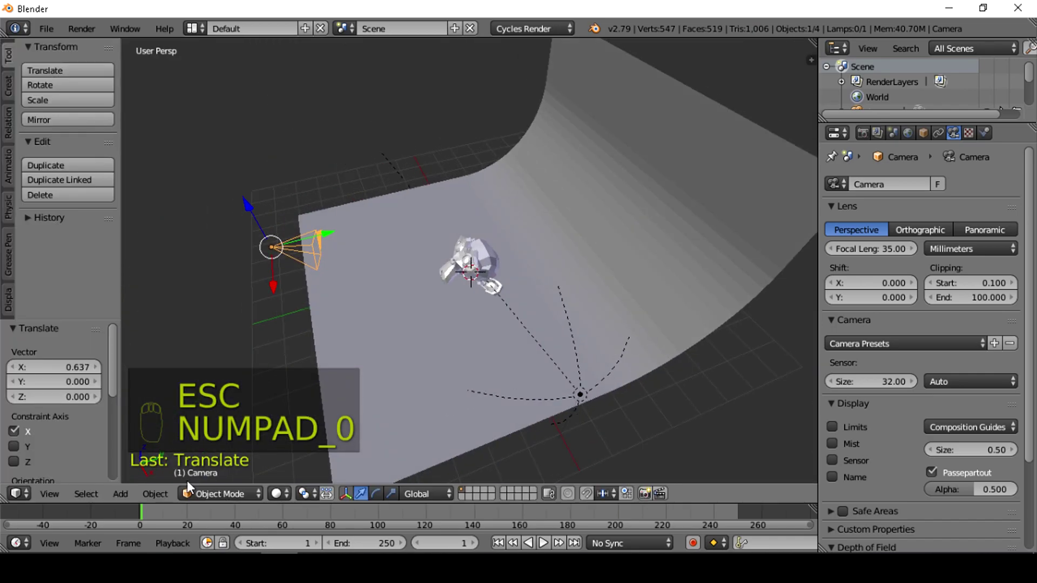
pyautogui.rightClick(583, 399)
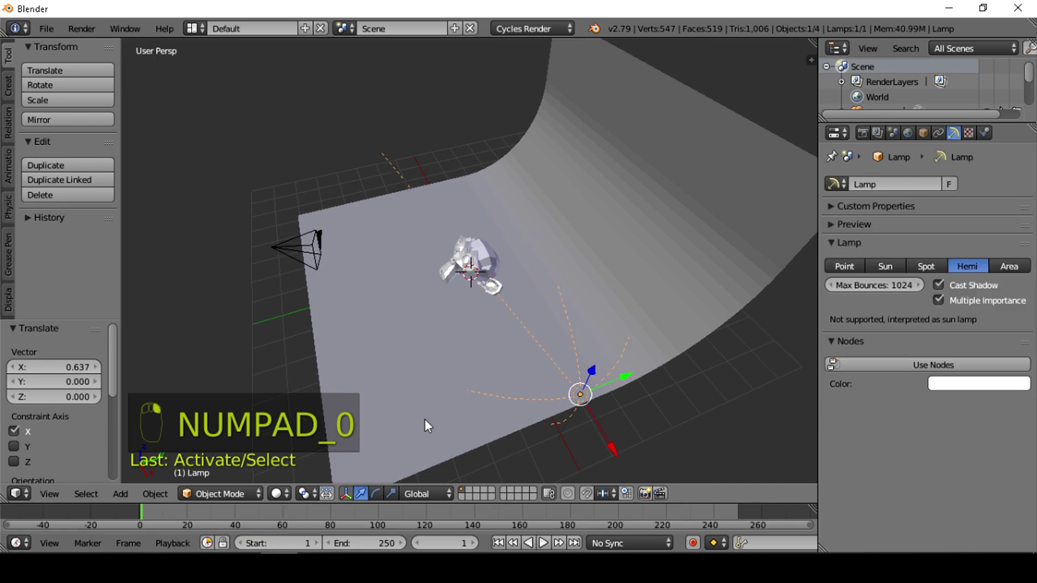
pyautogui.click(285, 495)
pyautogui.click(339, 390)
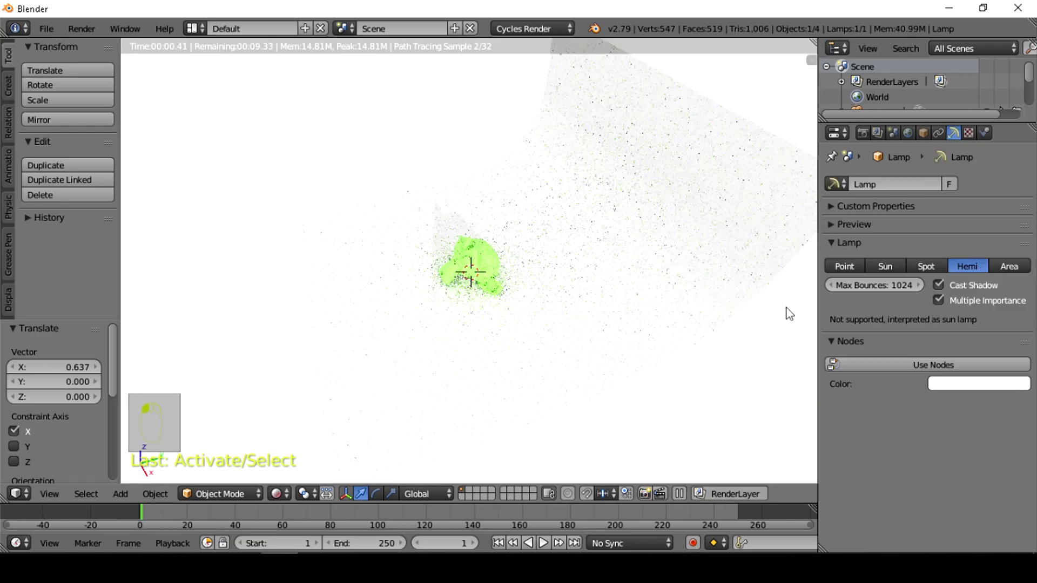
# Enable nodes on the Hemi lamp and give its Emission shader a strength of 1.9 and a yellow color
pyautogui.click(910, 363)
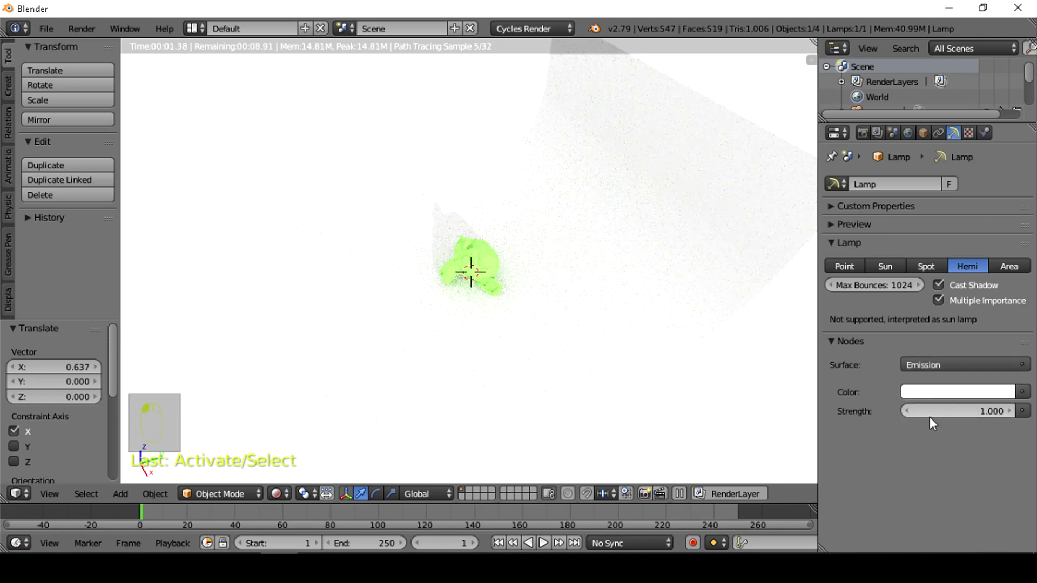
pyautogui.moveTo(959, 411); pyautogui.dragTo(989, 411)
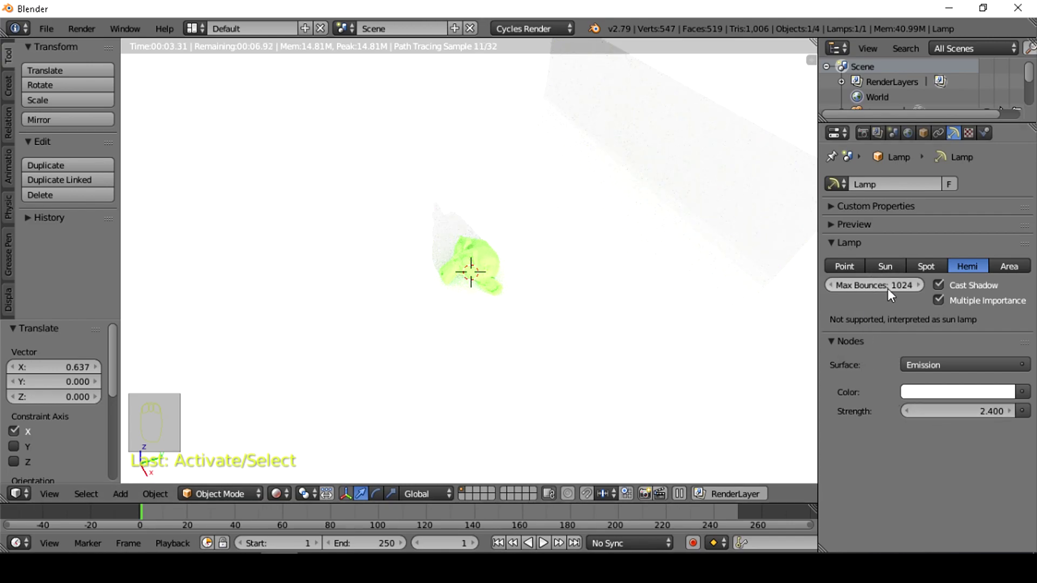
pyautogui.moveTo(537, 300); pyautogui.dragTo(547, 258, button='middle')
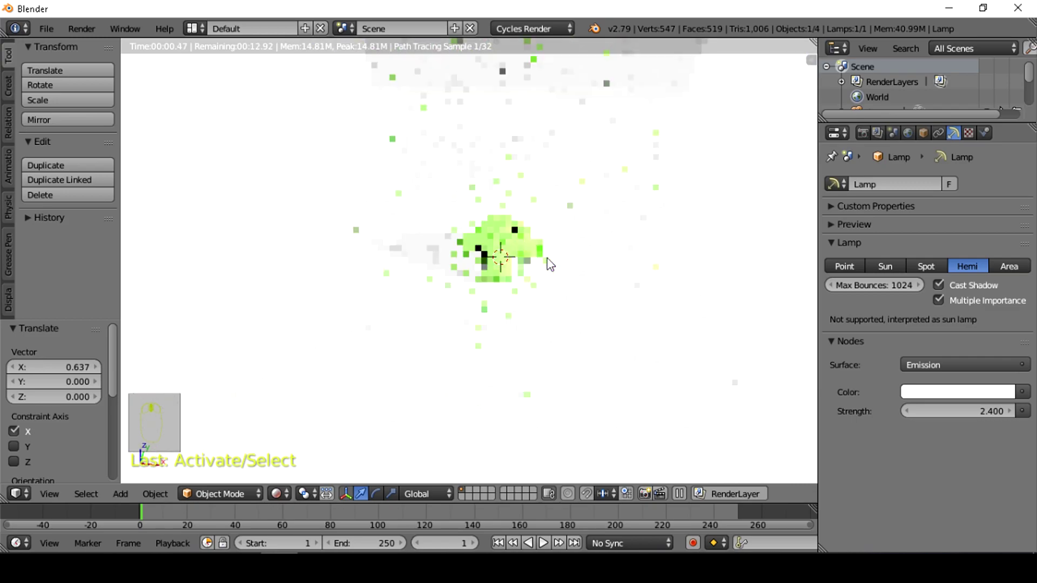
pyautogui.moveTo(919, 411)
pyautogui.mouseDown()
pyautogui.moveTo(886, 411)
pyautogui.moveTo(908, 411)
pyautogui.mouseUp()
pyautogui.click(953, 392)
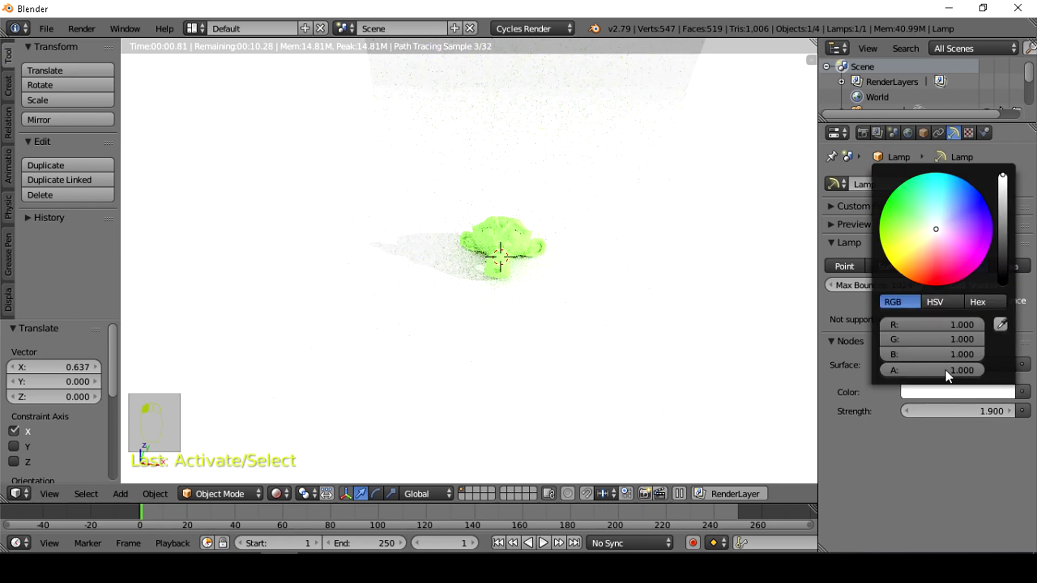
pyautogui.moveTo(908, 237); pyautogui.dragTo(905, 253)
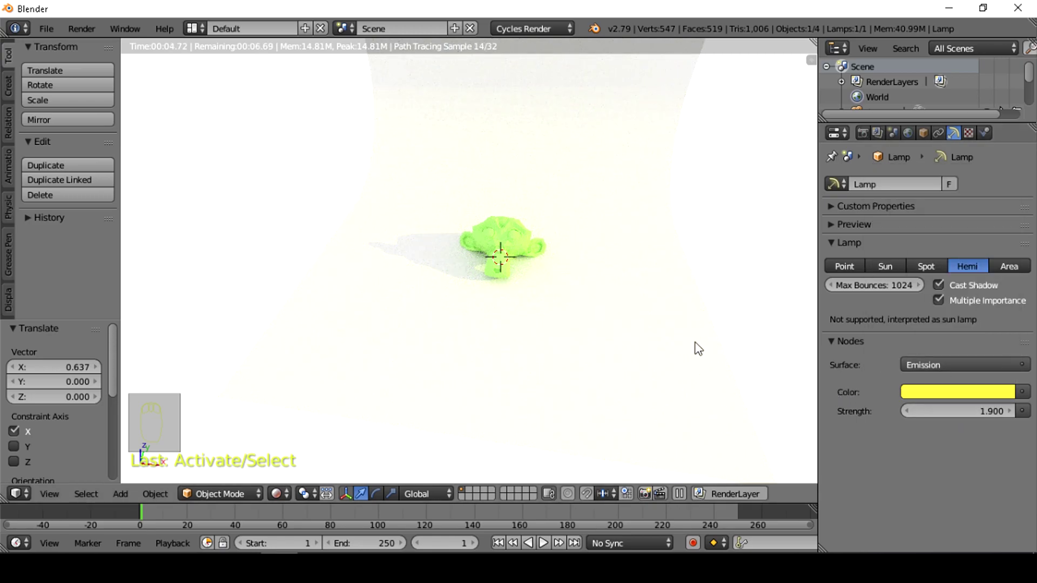
pyautogui.hotkey('ctrl', 'F10')
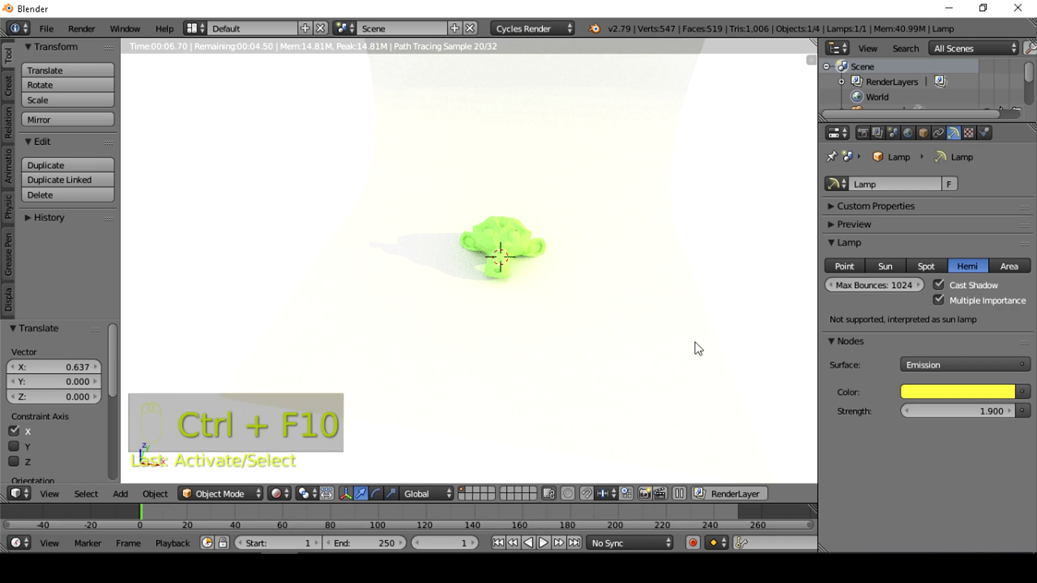
pyautogui.click(852, 567)
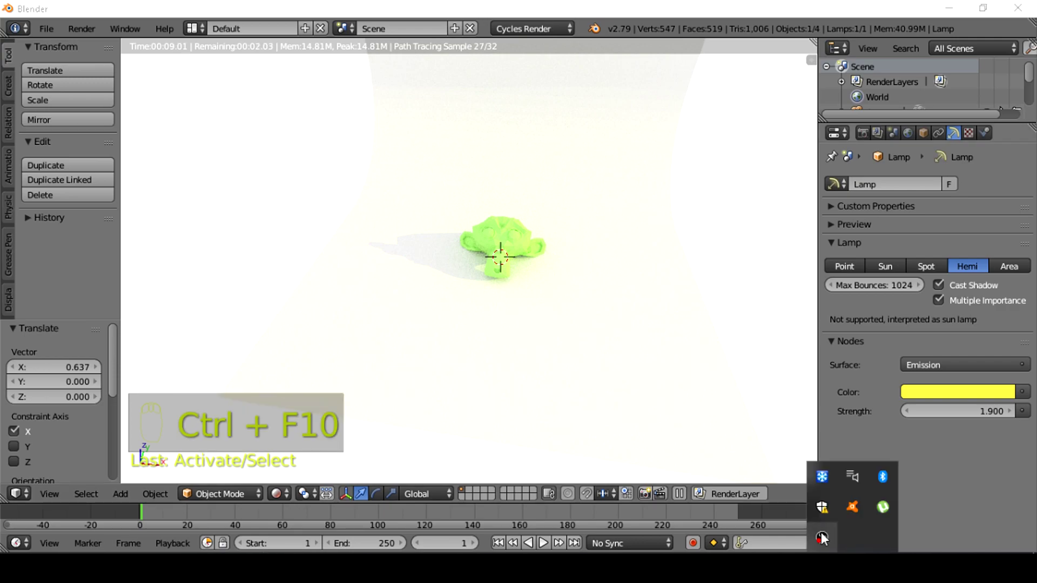